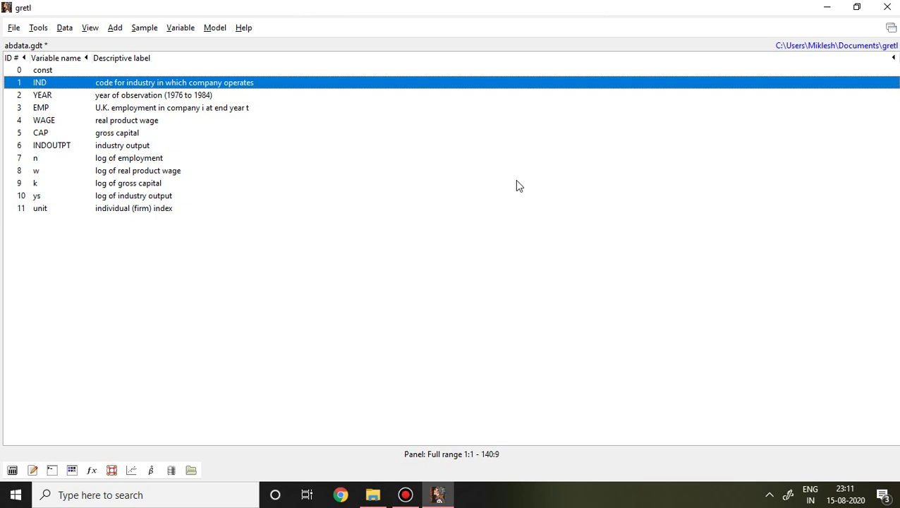
Step: Review the log variables n, w, k and ys in the dataset's variable list
click(39, 159)
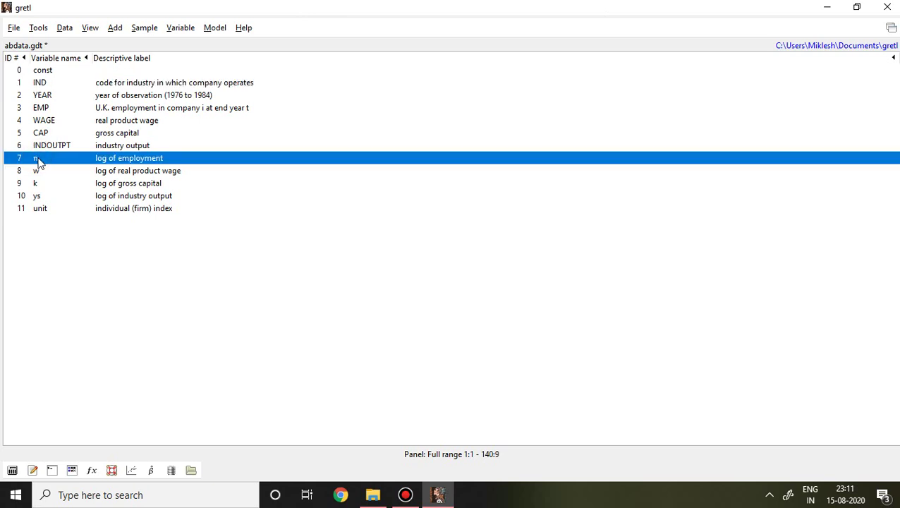
click(39, 173)
key(Down)
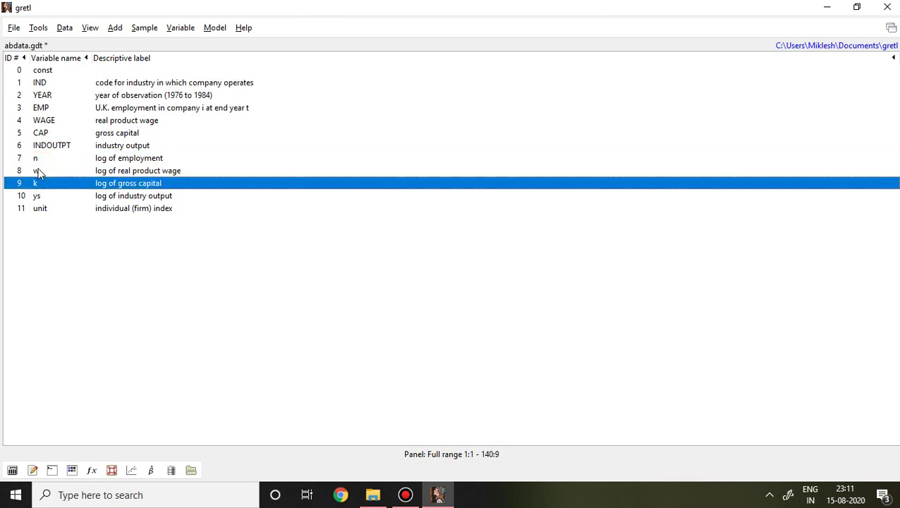
key(Down)
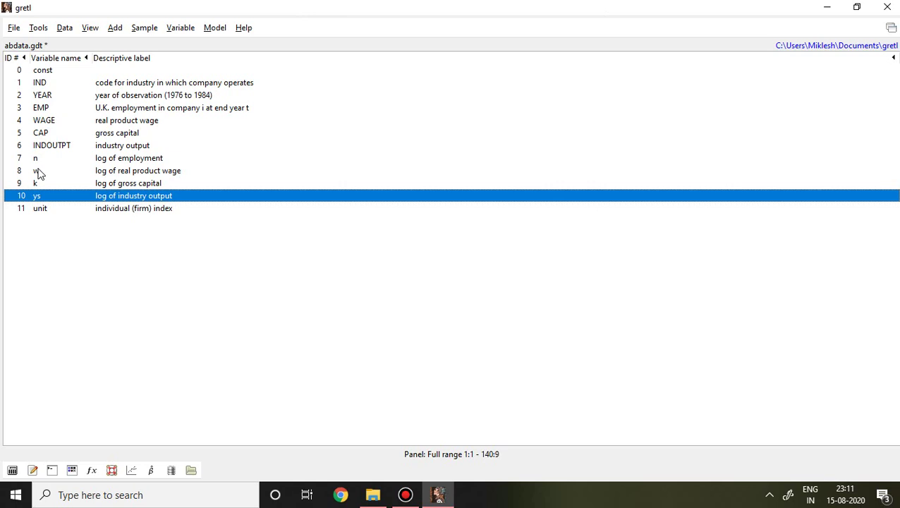
mouse_move(386, 5)
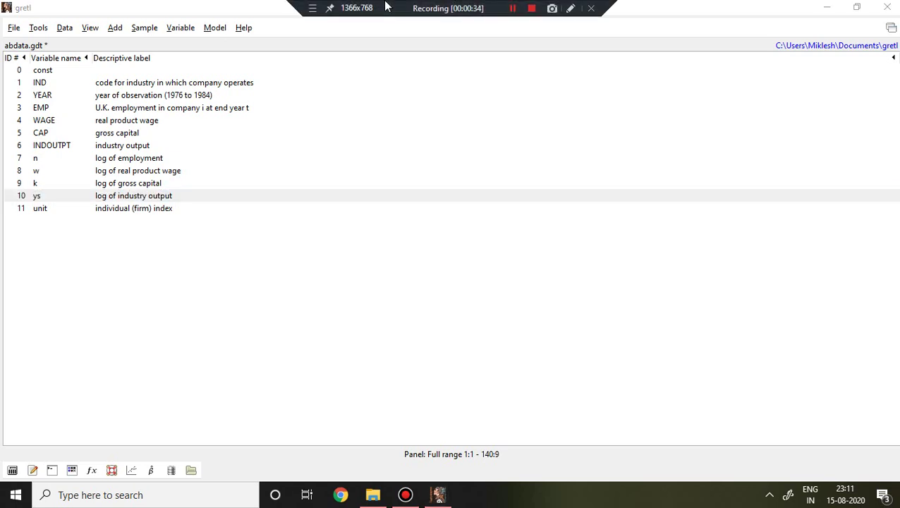
click(416, 216)
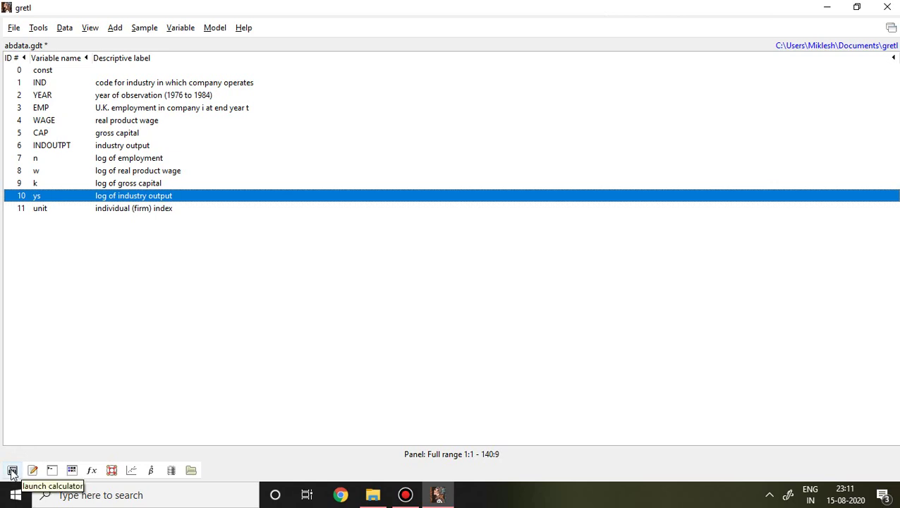
Step: Open the gretl console and move it clear of the variable list
click(53, 472)
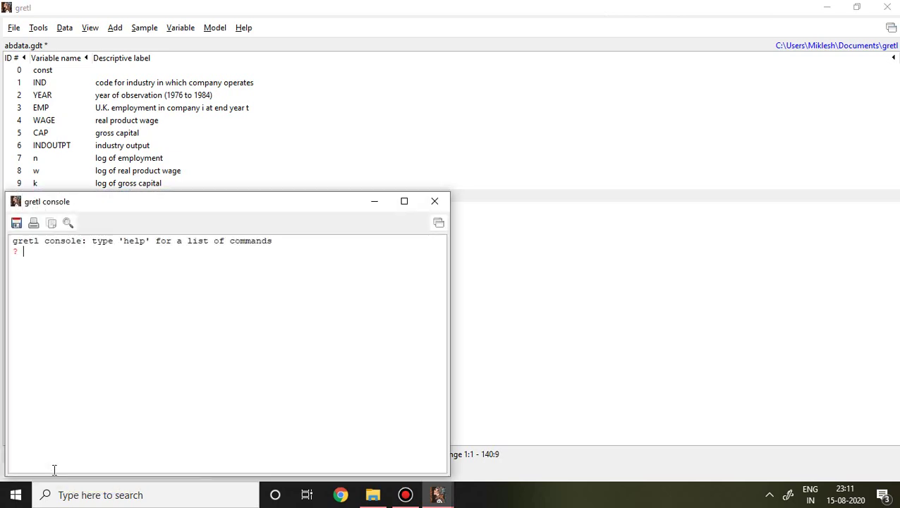
click(15, 203)
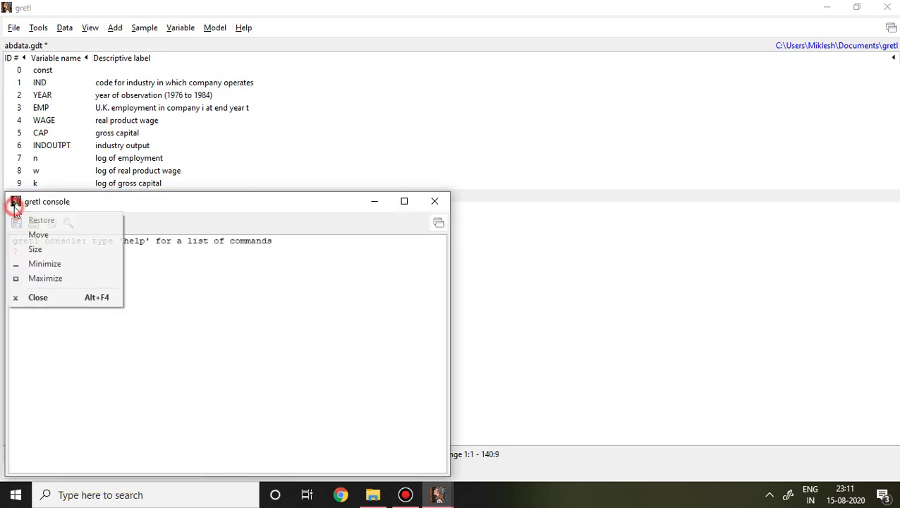
click(173, 185)
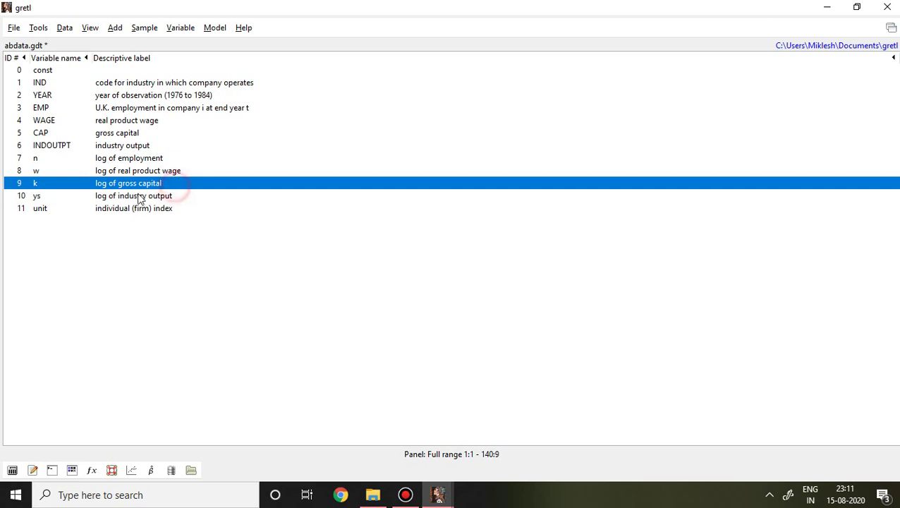
click(441, 494)
click(501, 429)
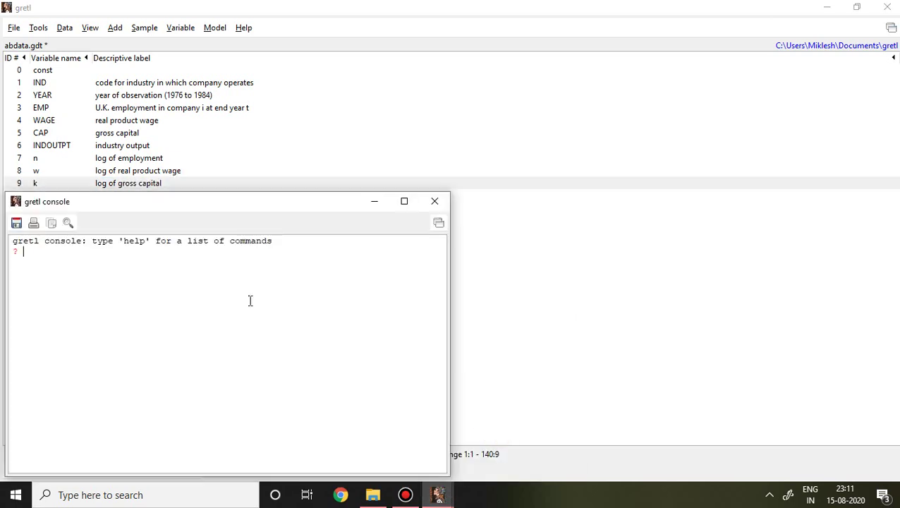
drag(12, 206, 304, 96)
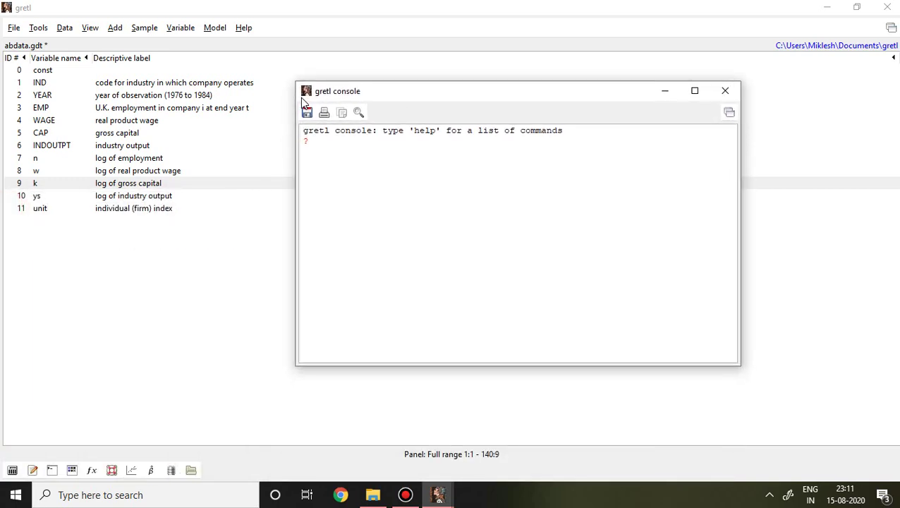
Step: Define the regressor list in the console with the command "list x=w k ys"
click(331, 144)
text(list x)
key(BackSpace)
text(=w k ys)
key(Return)
Step: Begin the dynamic panel command with one lag, dependent variable n and regressors x and const: "dpanel 1; n x const"
text(da)
key(BackSpace)
text(panel 1; n x)
text(const)
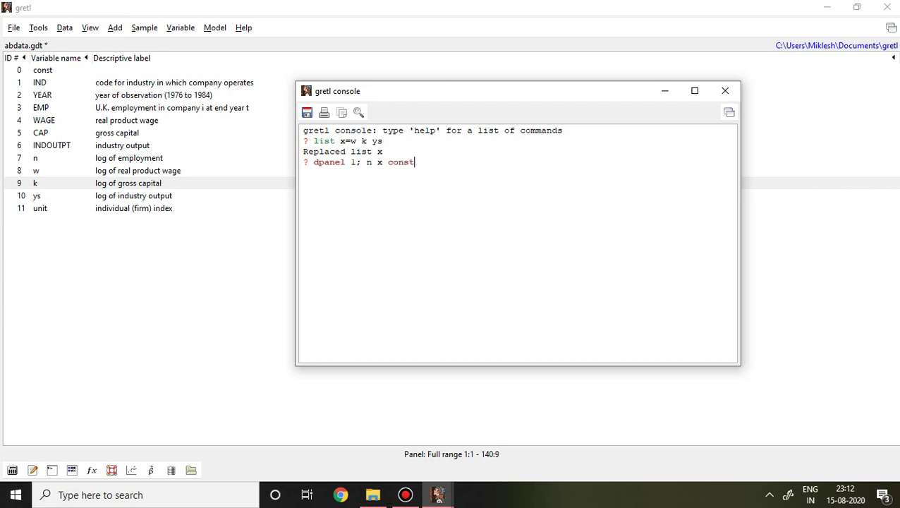
Step: Append the instrument term "; GMM(n,2,99)" to the dpanel command and start a second GMM term
text(; GMM(n,29)
key(BackSpace)
text(9)
key(BackSpace)
text(,,)
key(BackSpace)
text(99) GMM()
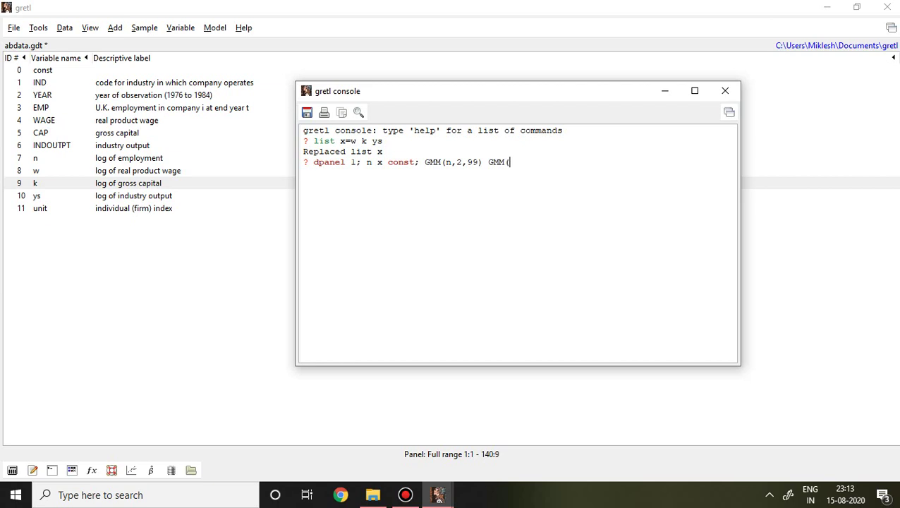
Step: Complete the instruments as GMM(w,1,99) GMM(k,1,99) GMM(ys,1,99) and add the --dpd option
text(w,1,,)
key(BackSpace)
text(9)
key(BackSpace)
text(99) GMM(k,2)
key(BackSpace)
text(1,99)
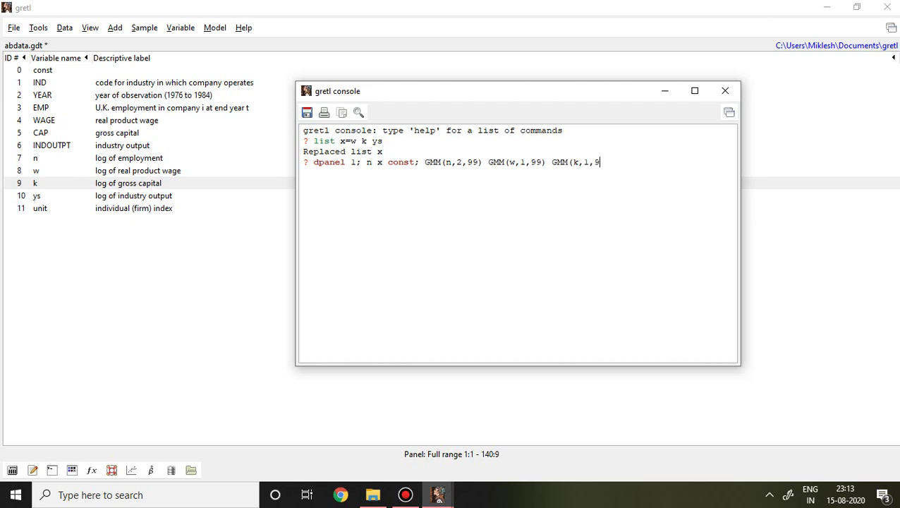
text() GMM(ys,1,99) --)
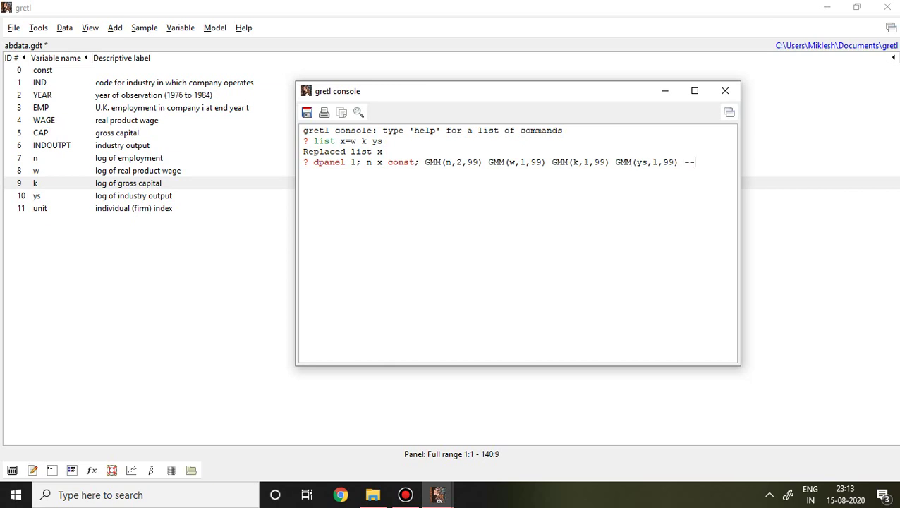
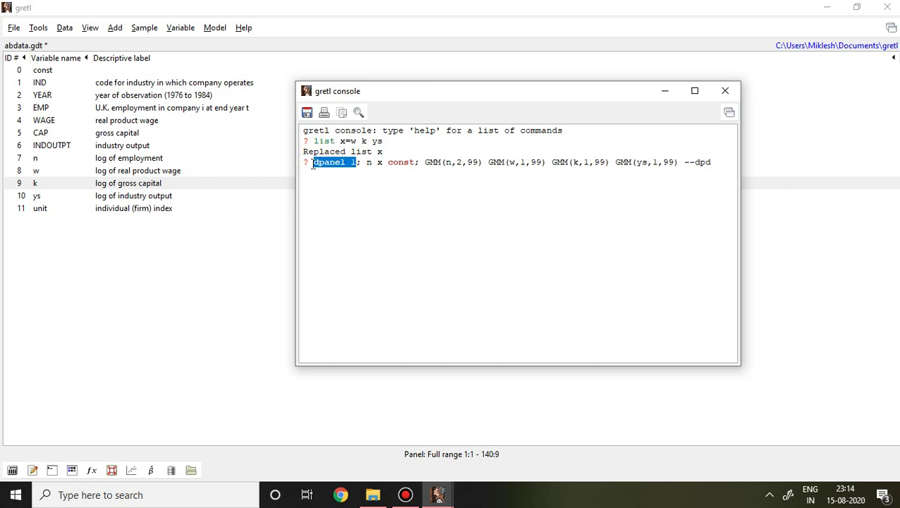
Step: Review the opening part of the dpanel command, from the lag order through the dependent variable and regressors
key(Right)
key(Right)
key(Right)
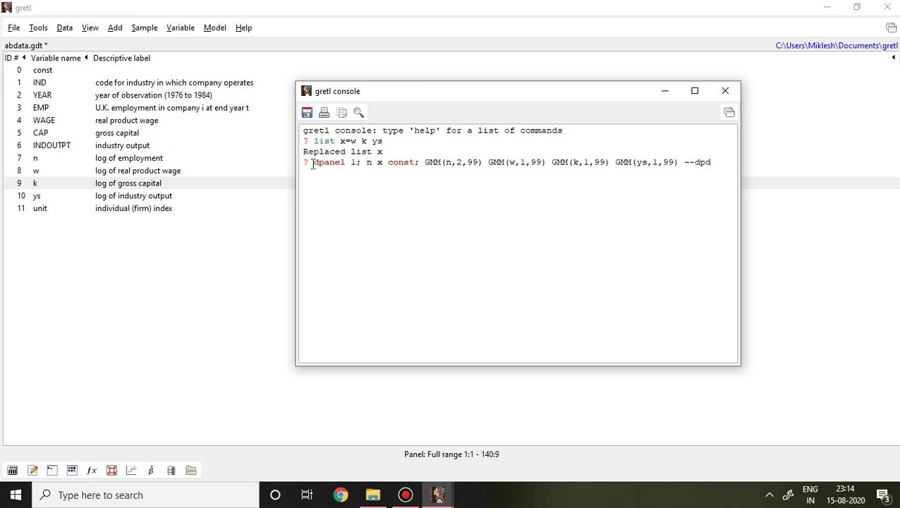
key(shift+Right)
key(Right)
key(Right)
key(shift+Right)
key(Right)
key(Right)
key(Right)
key(Right)
key(Right)
key(Right)
key(Right)
key(Right)
key(Right)
Step: Highlight the four GMM instrument terms in the dpanel command to examine their variables and lag ranges
key(shift+Right)
key(shift+Right)
key(shift+Right)
key(shift+Right)
key(shift+Right)
key(shift+Right)
key(shift+Right)
key(shift+Right)
key(shift+Right)
key(shift+Right)
key(shift+Right)
key(shift+Right)
key(shift+Right)
key(shift+Right)
key(shift+Right)
key(shift+Right)
key(shift+Right)
key(shift+Right)
key(shift+Right)
key(shift+Right)
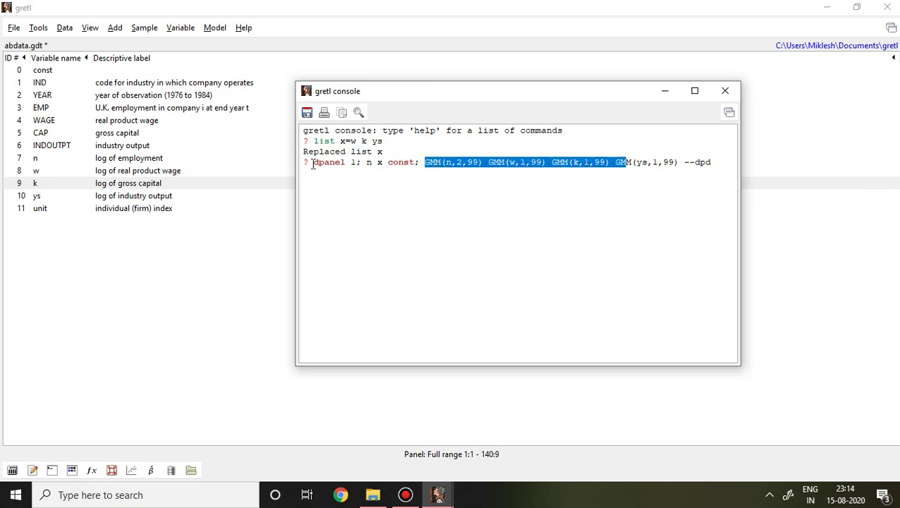
key(shift+Right)
key(shift+Right)
key(shift+Right)
key(shift+Right)
key(shift+Right)
key(shift+Right)
key(shift+Right)
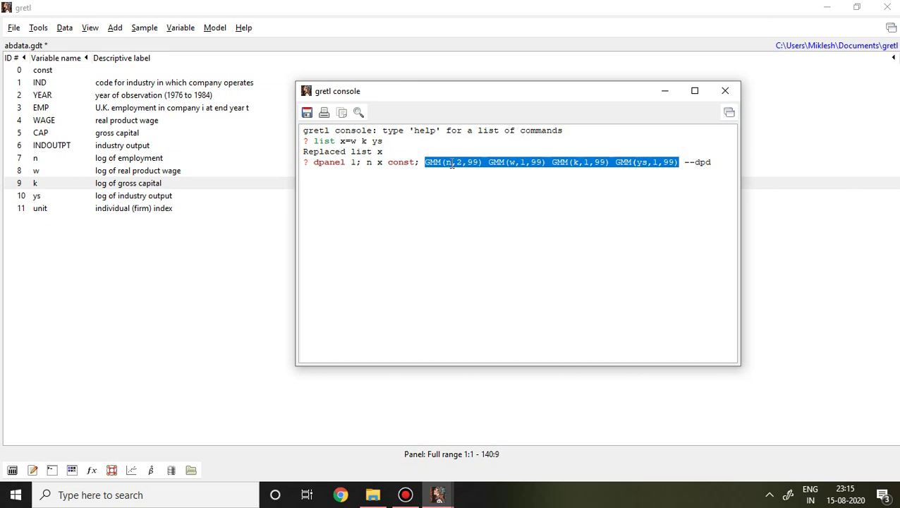
click(509, 169)
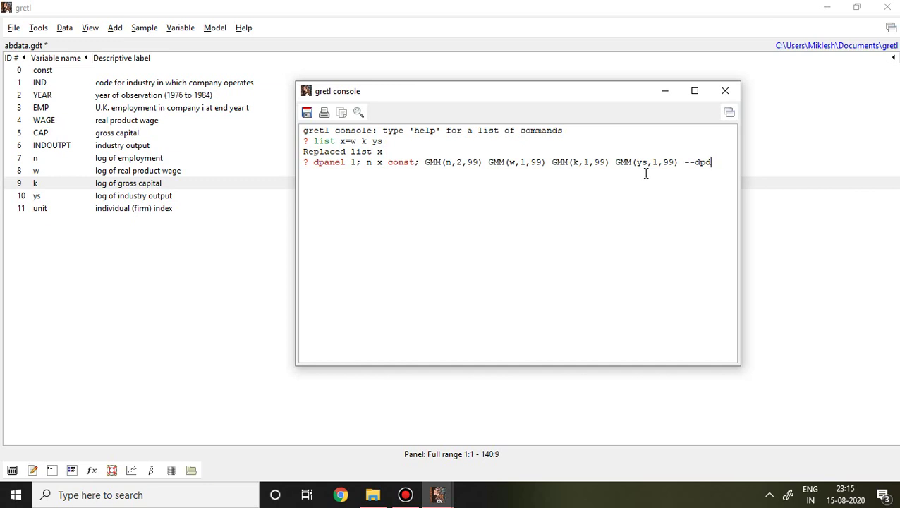
Step: Highlight the variables w k ys in the definition of list x to examine them
click(384, 142)
key(shift+Left)
key(shift+Left)
key(shift+Left)
click(385, 141)
drag(385, 142, 350, 141)
click(351, 141)
Step: Run the dpanel command and maximize the console window to show the full model output
click(713, 163)
key(Return)
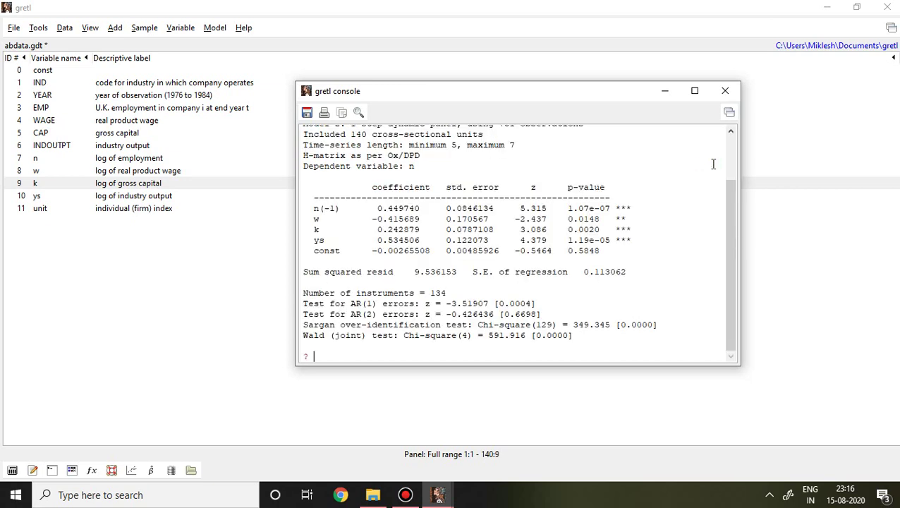
click(694, 93)
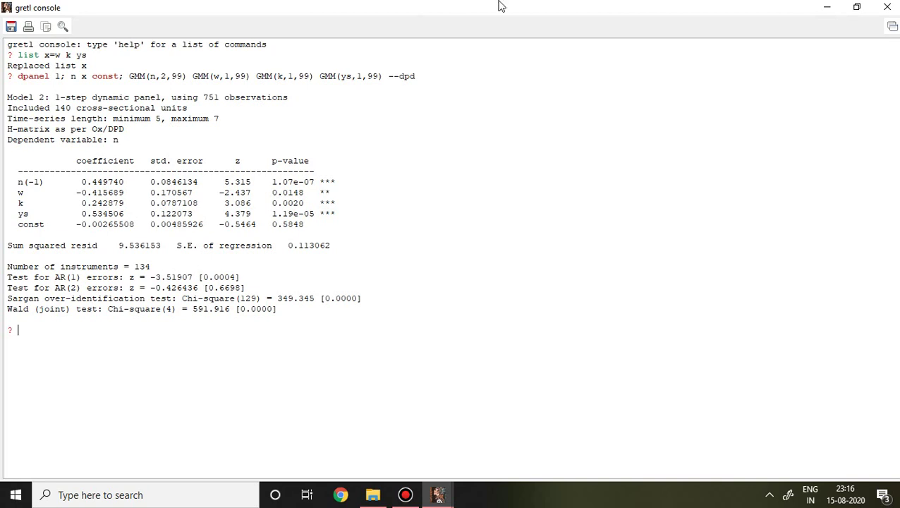
Step: Bring the script editor containing Dynamic Panel Conditions.inp in front of the console
mouse_move(499, 7)
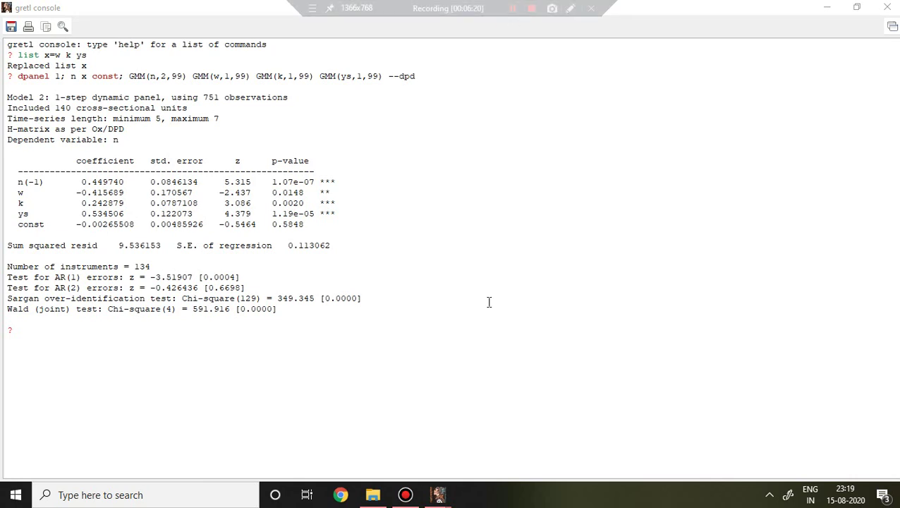
click(445, 493)
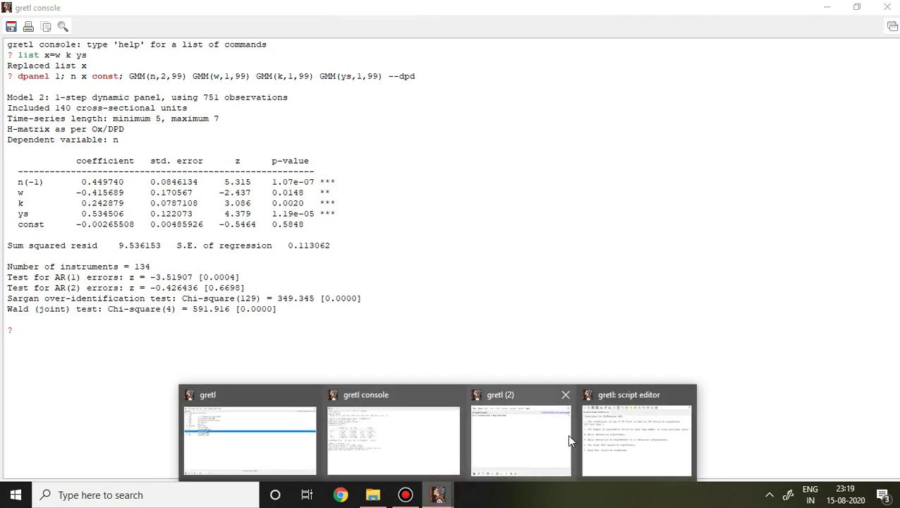
click(639, 429)
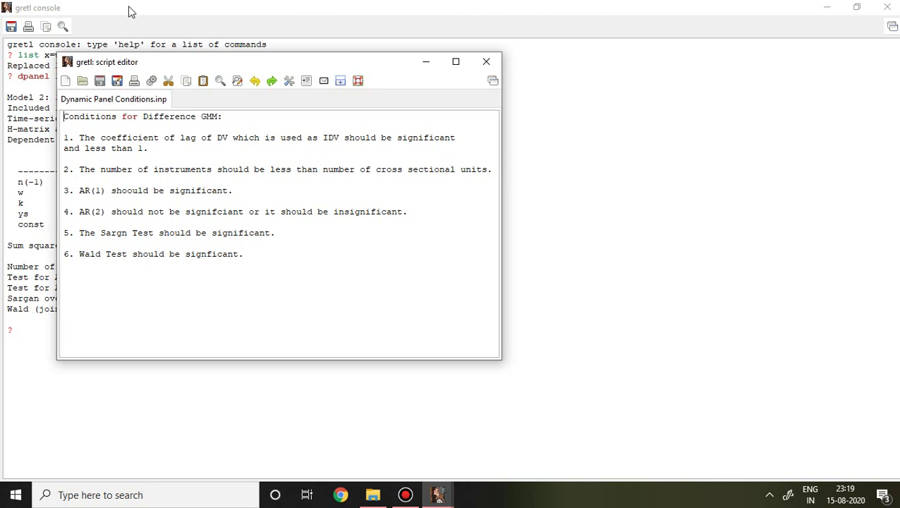
double_click(79, 64)
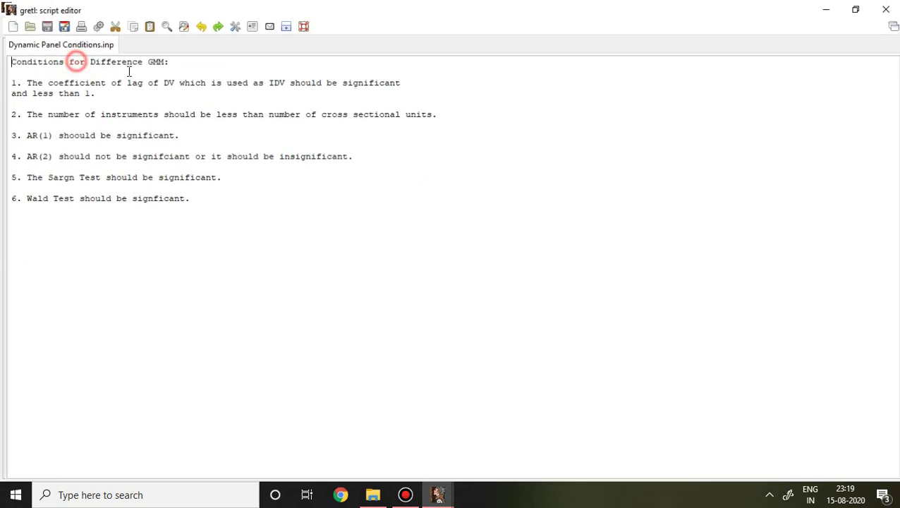
click(858, 8)
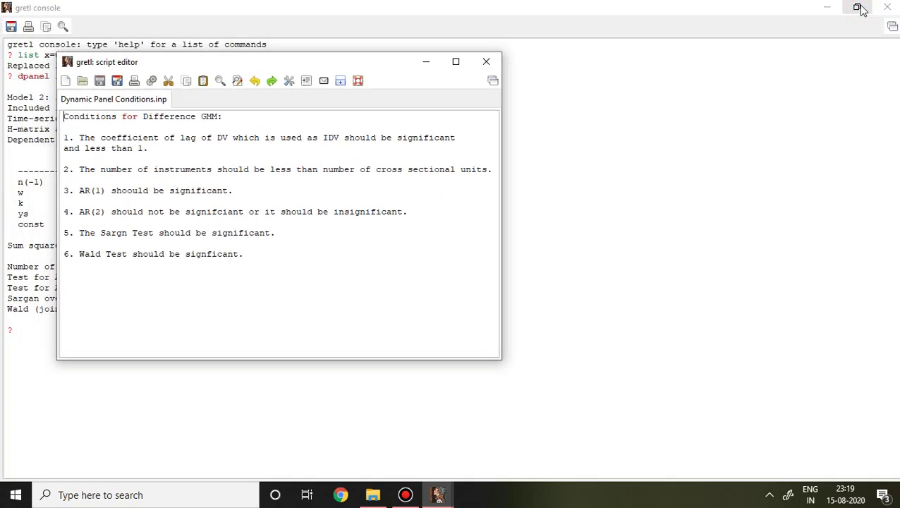
double_click(67, 67)
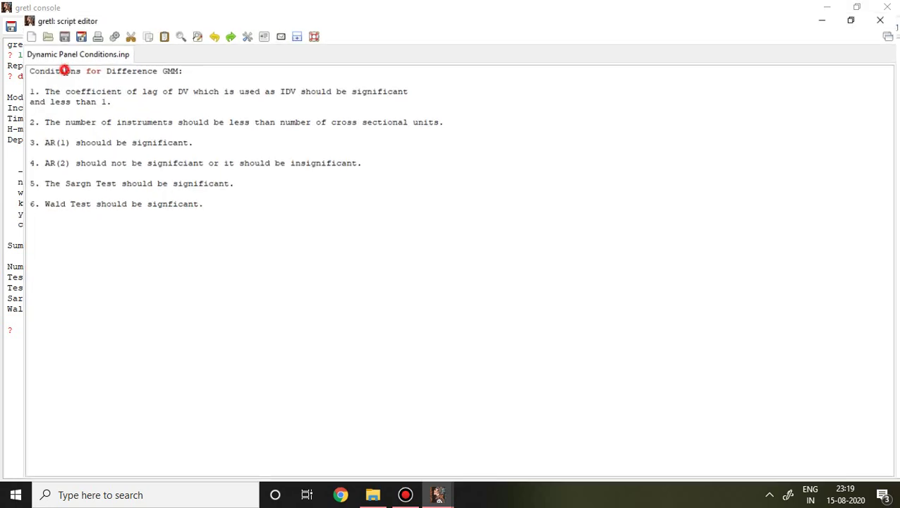
click(856, 7)
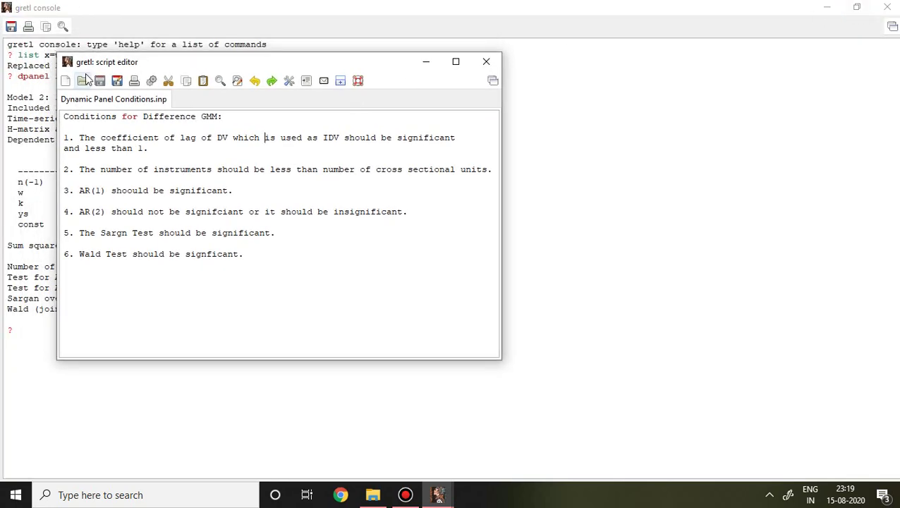
double_click(76, 62)
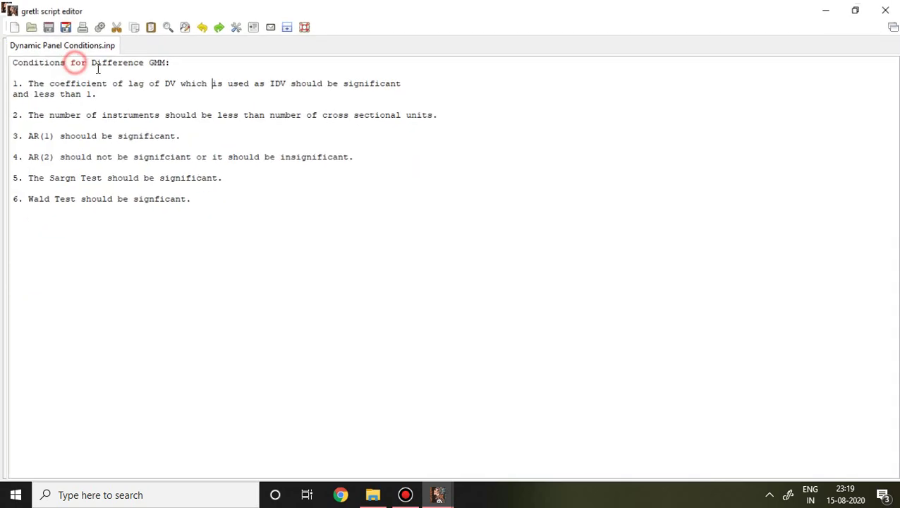
drag(134, 70, 423, 80)
click(856, 7)
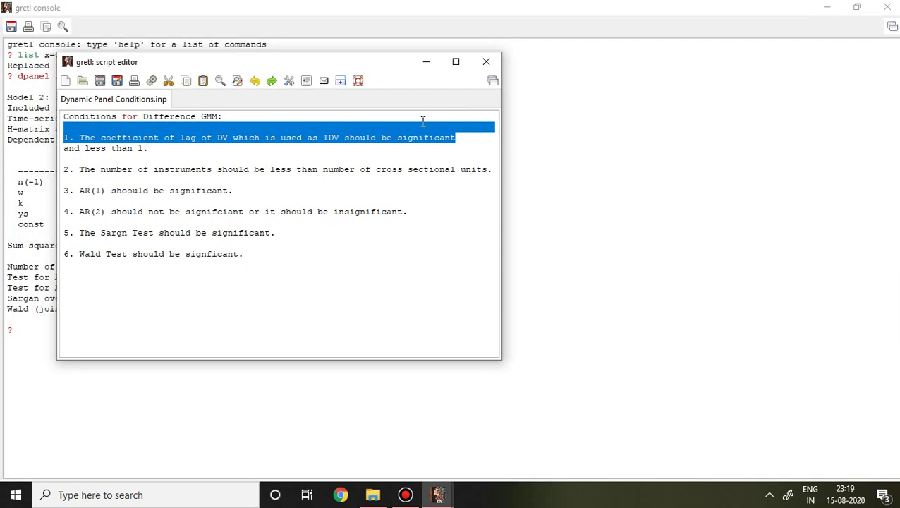
Step: Place the script editor beside the model output and clear its text selection
drag(122, 61, 457, 119)
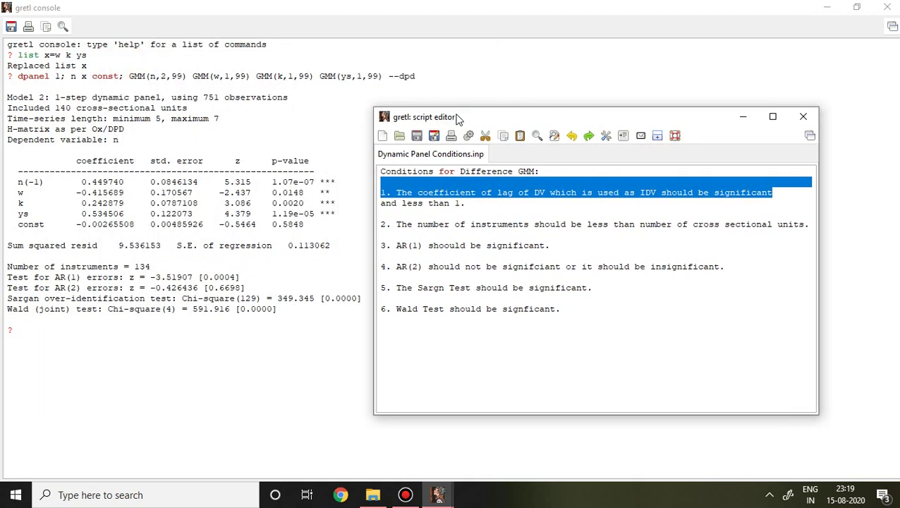
click(623, 218)
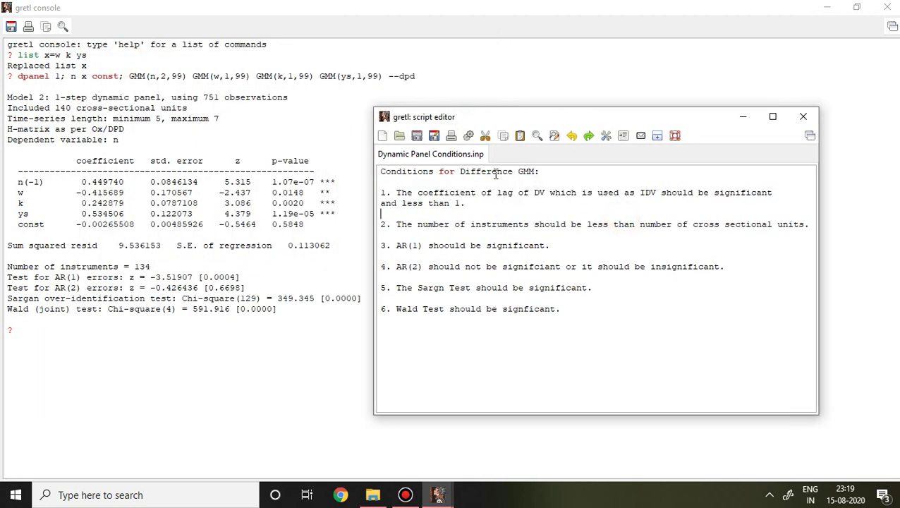
Step: Highlight the first Difference GMM condition in the script and the coefficient of n(-1) in the model output for comparison
click(397, 195)
drag(398, 197, 398, 202)
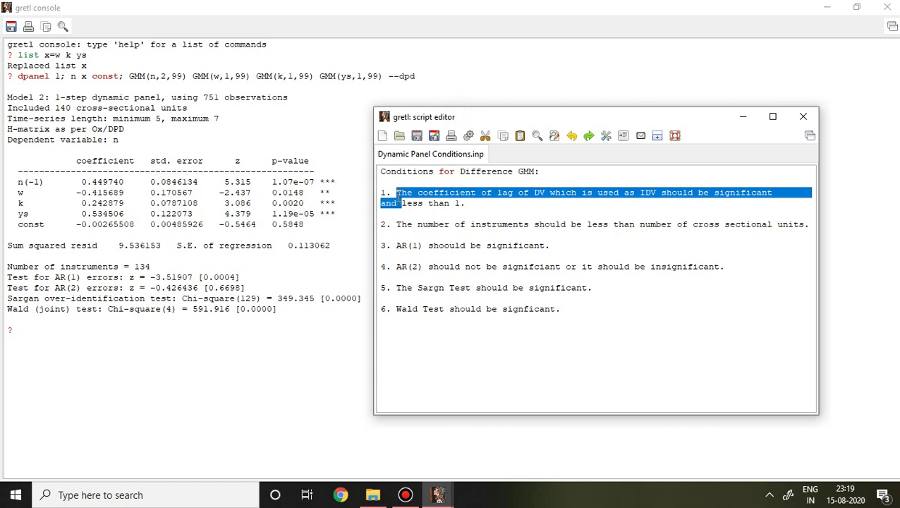
key(shift+Down)
key(shift+Down)
key(shift+Up)
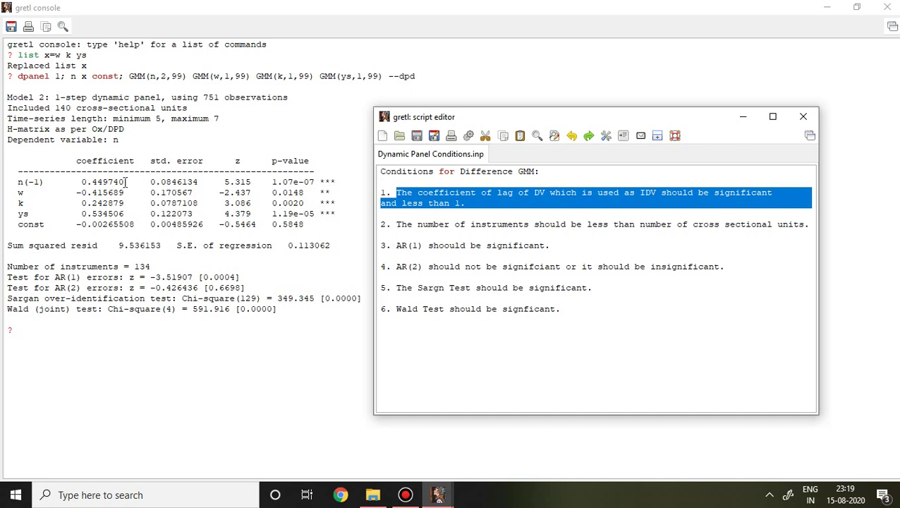
drag(125, 182, 76, 182)
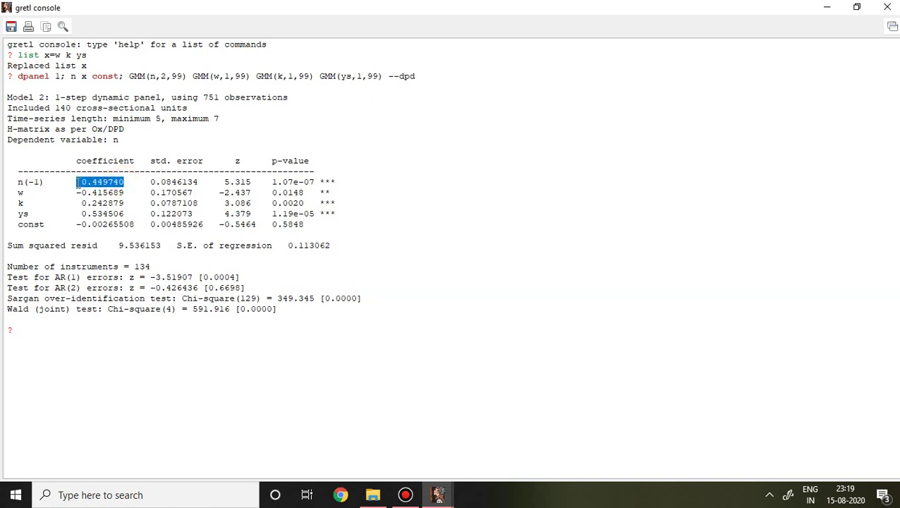
Step: Highlight the p-value of n(-1) in the model output and bring the script editor back in front
drag(337, 182, 270, 182)
click(438, 494)
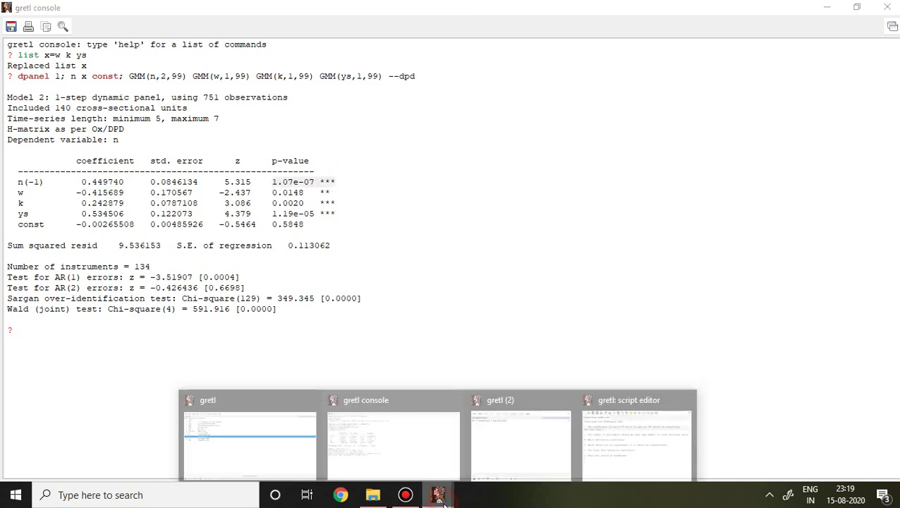
click(643, 446)
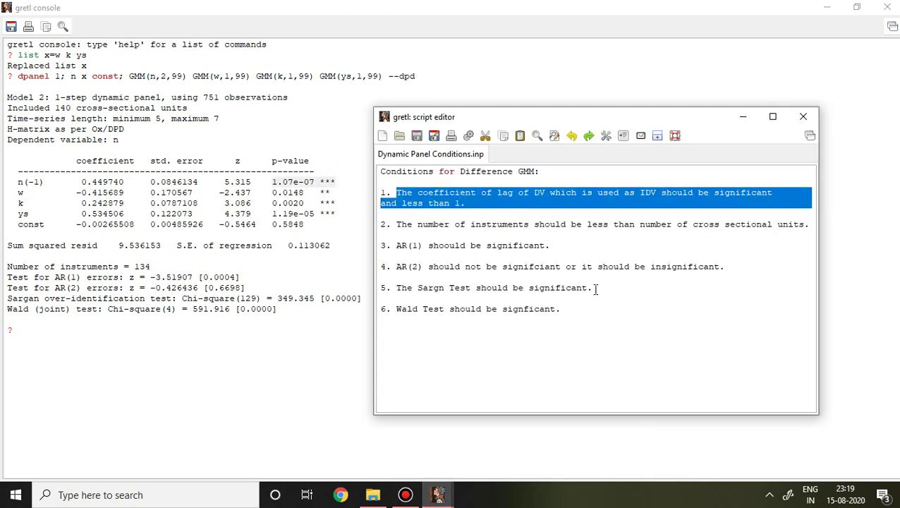
Step: Highlight the second condition in the script and the number of instruments in the model output for comparison
click(392, 225)
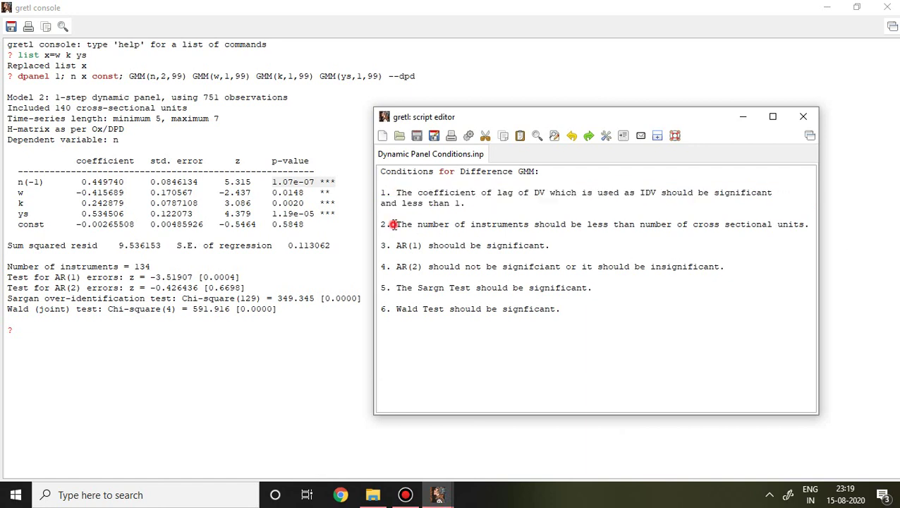
key(shift+Right)
key(shift+Right)
key(shift+Right)
key(shift+Right)
key(shift+Right)
key(shift+Right)
key(shift+Right)
key(shift+Right)
key(shift+Right)
key(shift+Right)
key(shift+Right)
key(shift+Right)
key(shift+Right)
key(shift+Right)
key(shift+Right)
key(shift+Right)
key(shift+Right)
key(shift+Right)
key(shift+Right)
key(shift+Right)
key(shift+Right)
key(shift+Right)
key(shift+Right)
key(shift+Right)
key(shift+Right)
key(shift+Right)
key(shift+Right)
key(shift+Right)
key(shift+Right)
key(shift+Right)
key(shift+Right)
key(shift+Right)
key(shift+Right)
key(shift+Right)
key(shift+Right)
key(shift+Right)
key(shift+Right)
key(shift+Right)
key(shift+Right)
key(shift+Right)
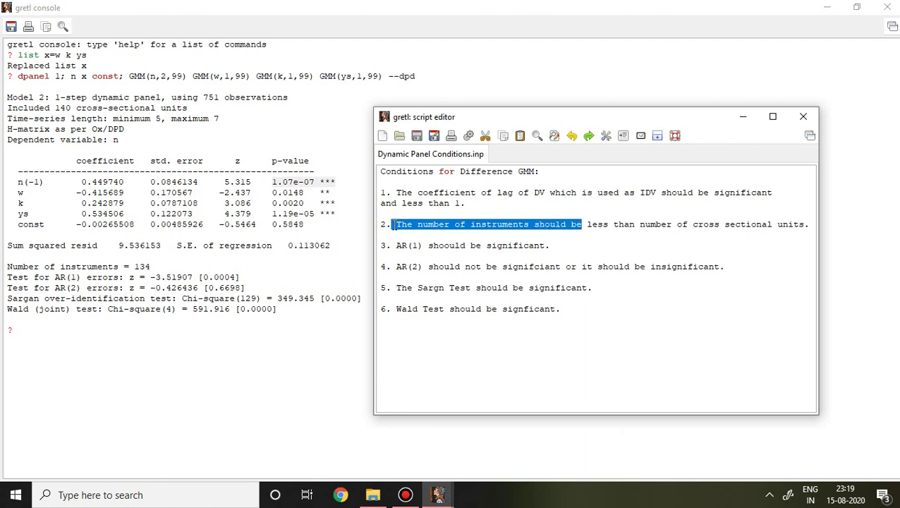
key(shift+Right)
key(shift+Right)
key(shift+Right)
key(shift+Right)
key(shift+Right)
key(shift+Right)
key(shift+Right)
key(shift+Right)
key(shift+Right)
key(shift+Right)
key(shift+Right)
key(shift+Right)
key(shift+Right)
key(shift+Right)
key(shift+Right)
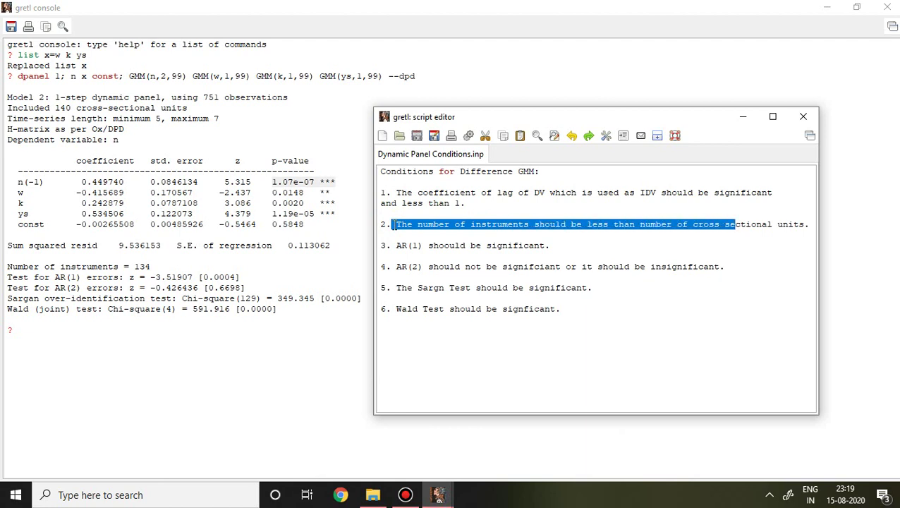
key(shift+Right)
key(shift+Right)
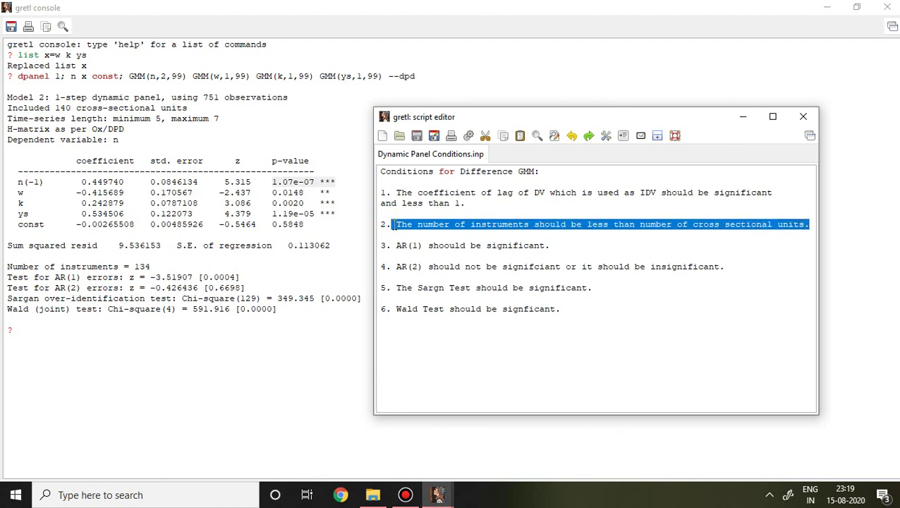
click(155, 269)
drag(151, 267, 135, 266)
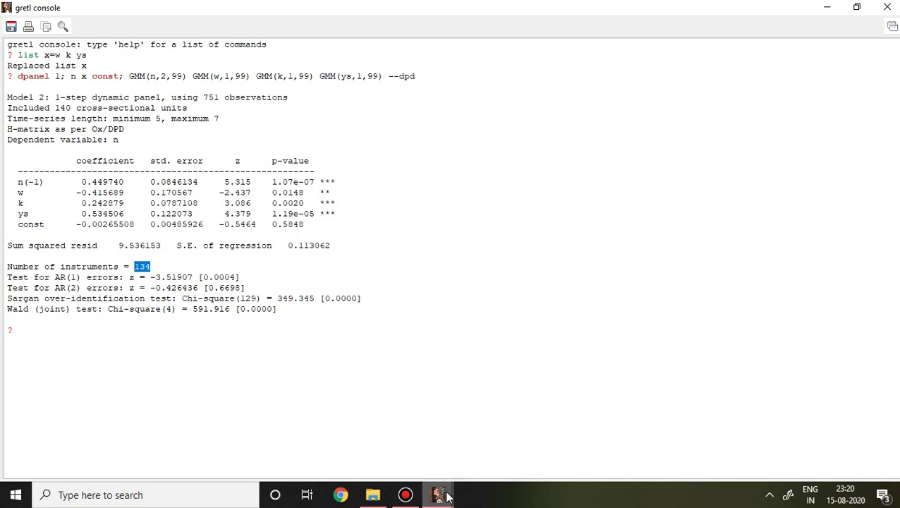
Step: Highlight the third condition in the script and the AR(1) test result in the model output for comparison
mouse_move(446, 497)
click(674, 410)
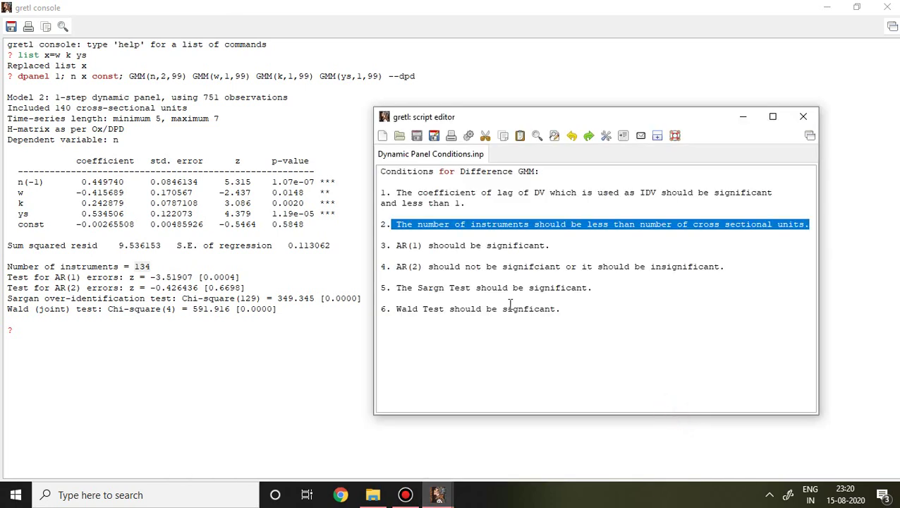
drag(547, 246, 395, 245)
click(551, 394)
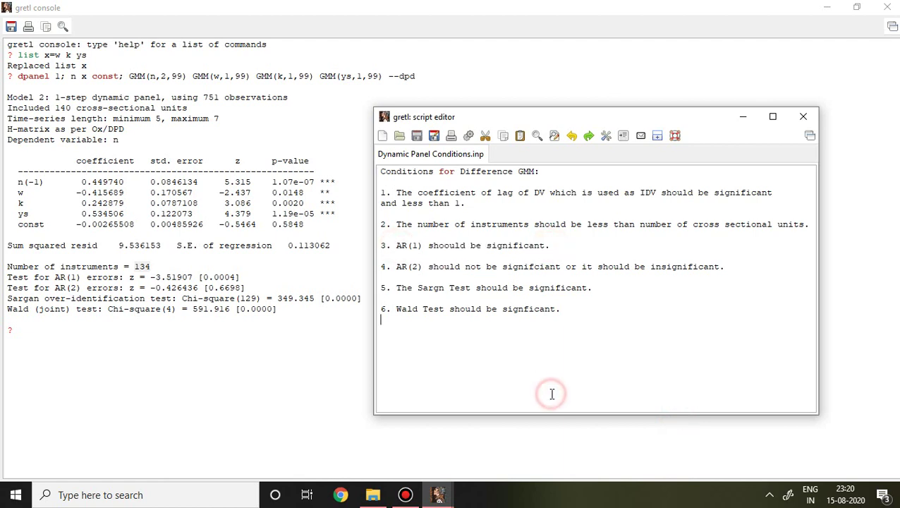
click(153, 319)
triple_click(153, 319)
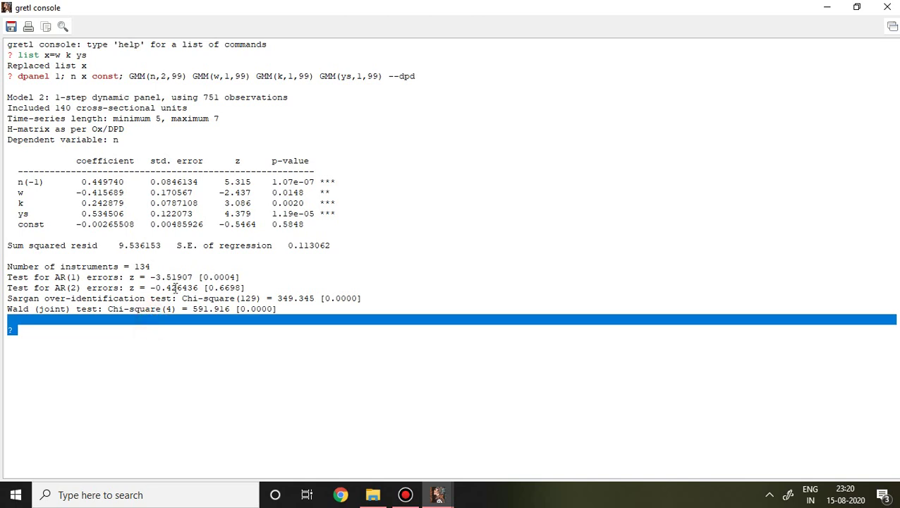
click(199, 270)
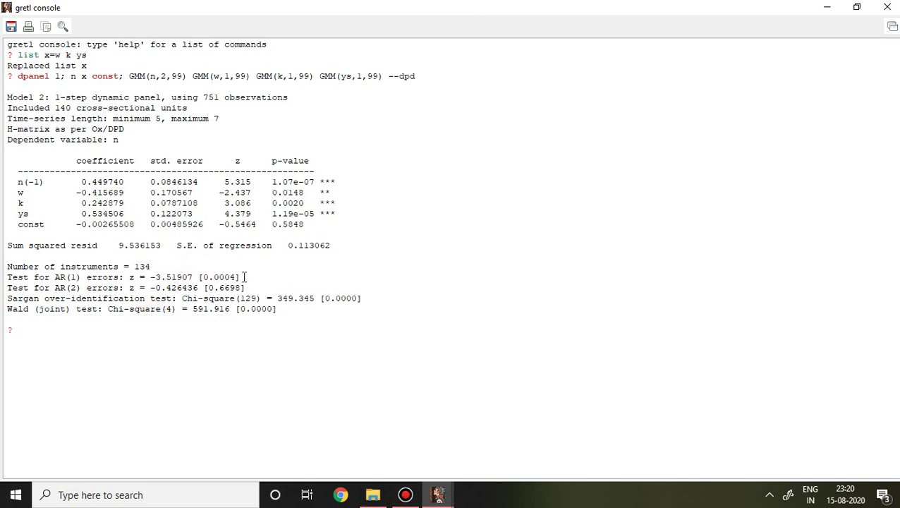
drag(244, 277, 151, 277)
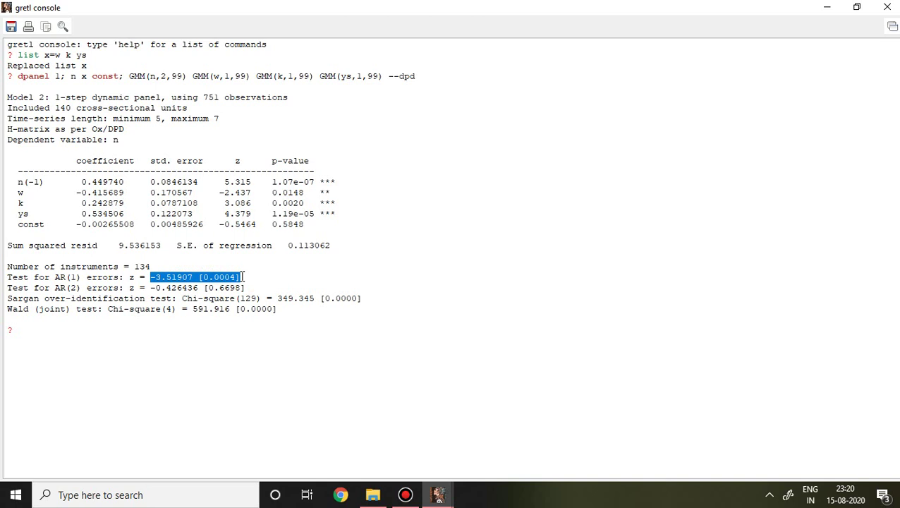
Step: Bring the script editor back and highlight the fourth condition, which concerns AR(2)
click(446, 498)
click(613, 447)
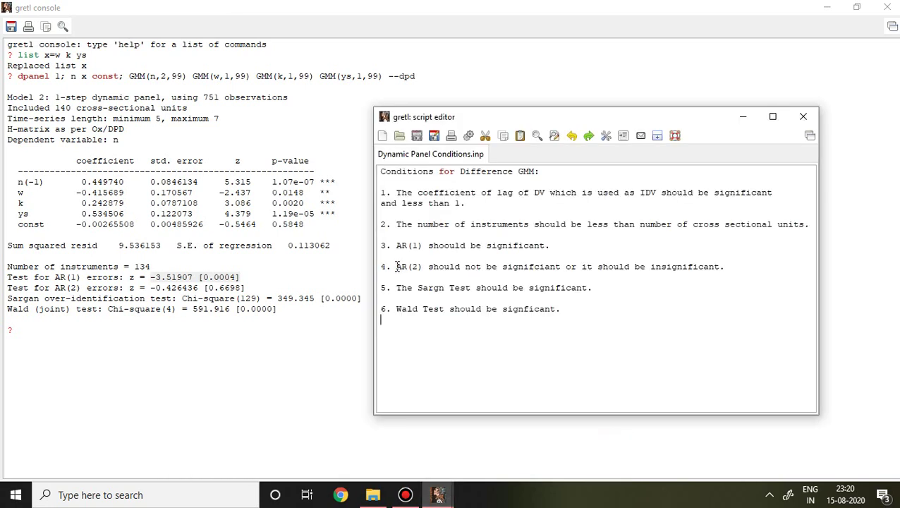
drag(397, 266, 730, 267)
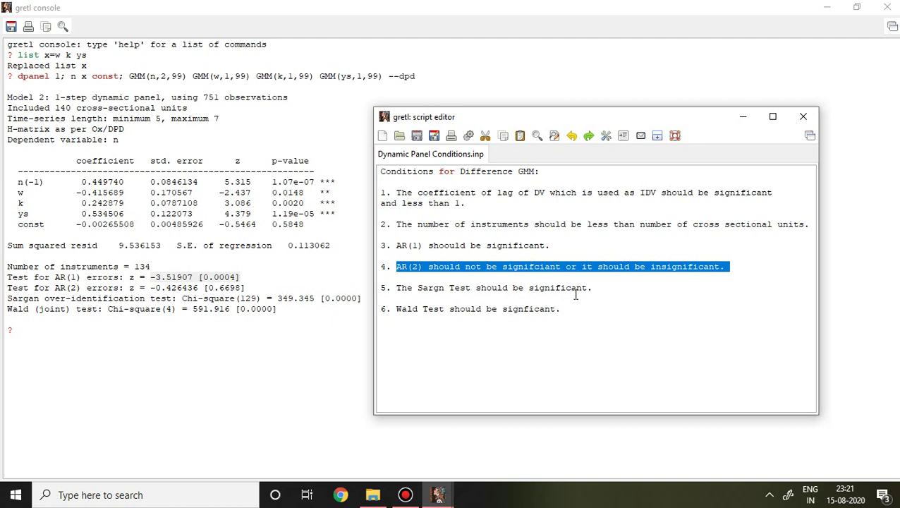
Step: Change the fifth condition in the script to "The Sargn Test should not be significant."
click(528, 287)
key(Left)
key(Left)
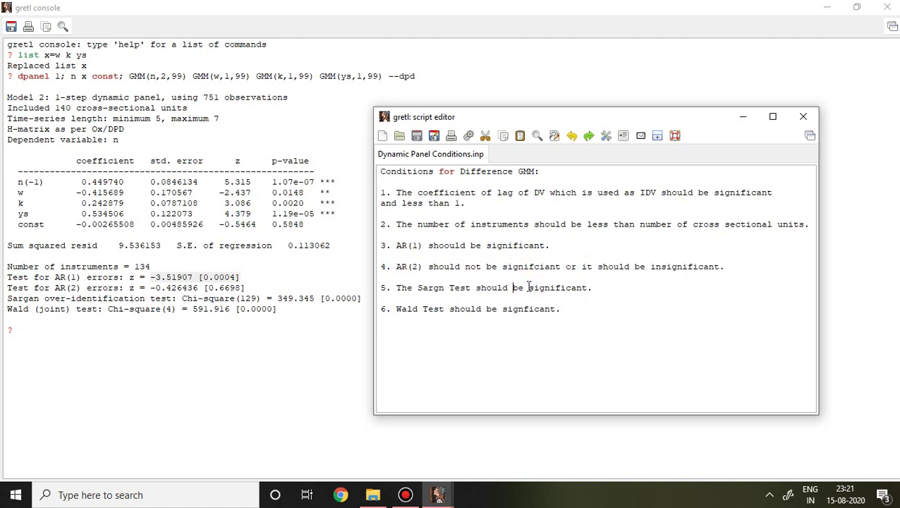
text(not)
key(Right)
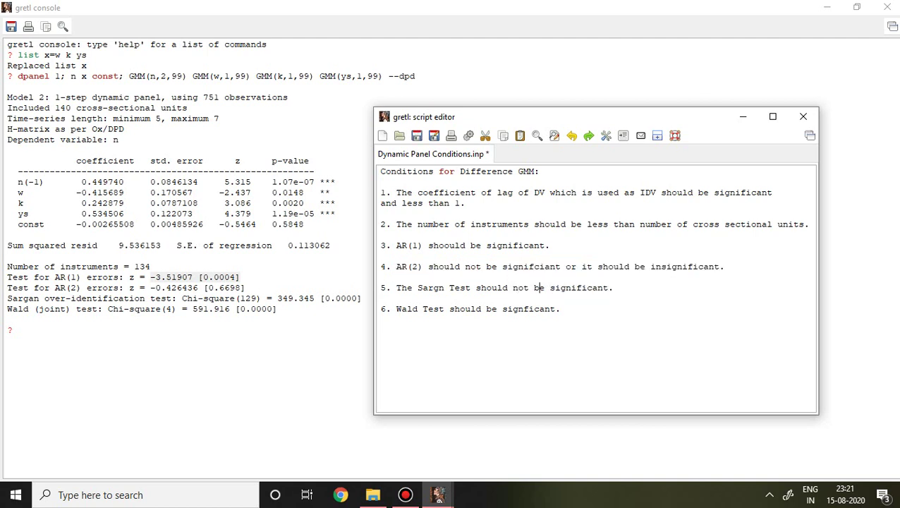
Step: Add the line "Ho: The instruments are valid." directly below the fifth condition
key(Right)
key(Right)
key(Right)
key(Right)
key(Right)
key(Right)
key(Right)
key(Right)
key(Right)
key(Right)
key(Right)
key(Right)
key(Return)
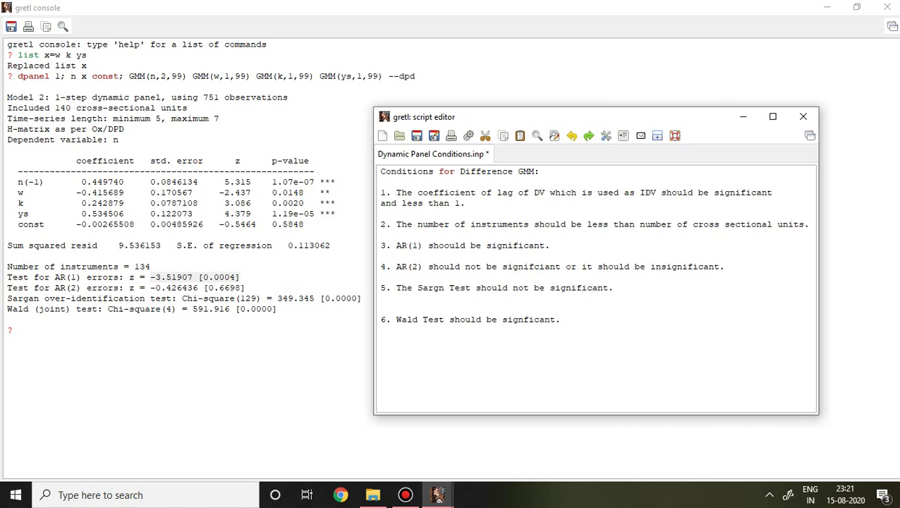
text(Ho:)
text(The instruments are )
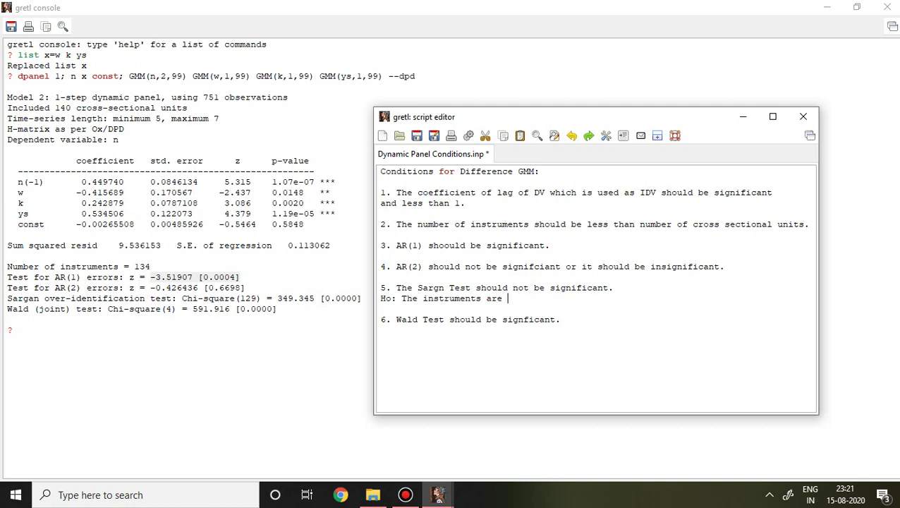
text(vla)
key(BackSpace)
key(BackSpace)
text(alide)
key(BackSpace)
Step: Highlight the number of instruments, review the edited fifth condition, and highlight the Sargan test result in the model output
click(155, 265)
drag(151, 267, 135, 267)
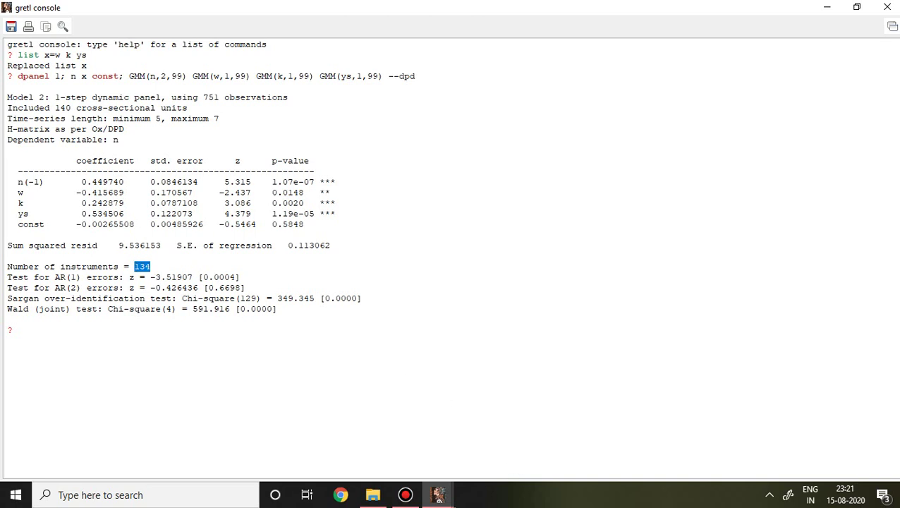
click(451, 502)
click(627, 448)
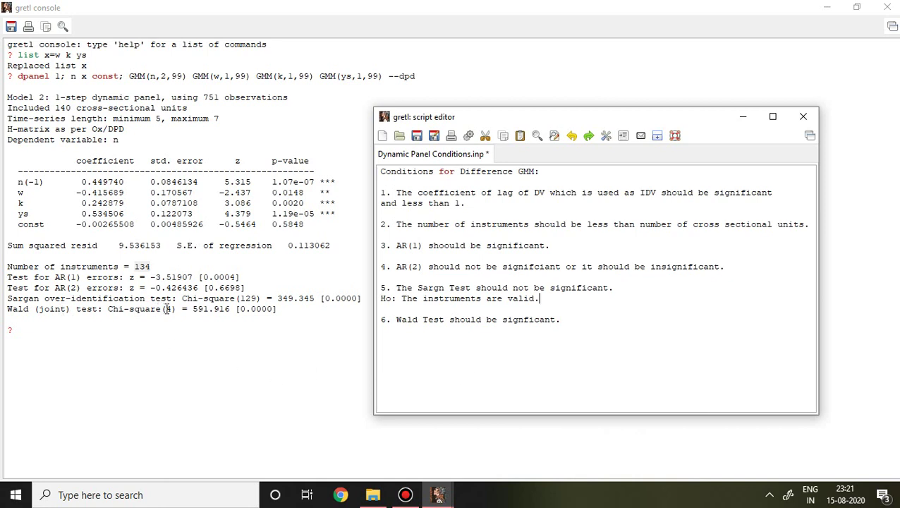
click(361, 299)
drag(361, 299, 278, 296)
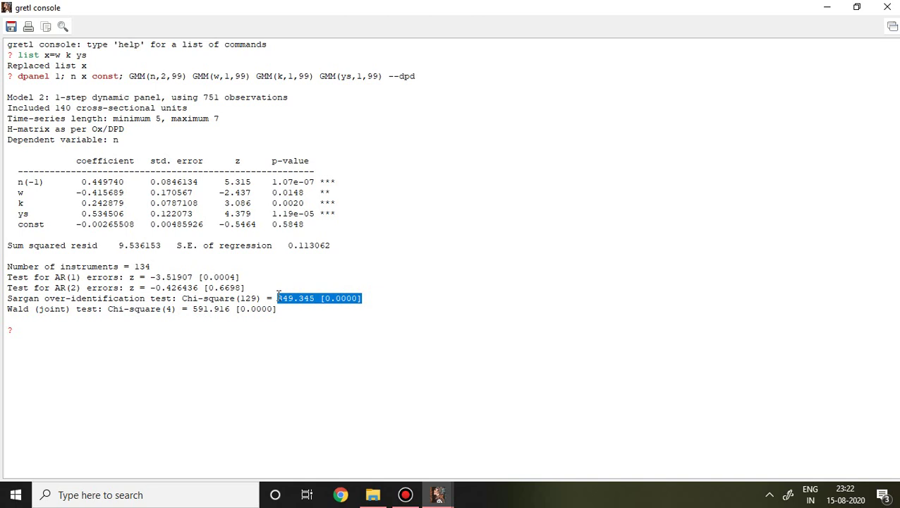
Step: Highlight the sixth condition in the script and compare it with the Wald test p-value in the model output
click(437, 494)
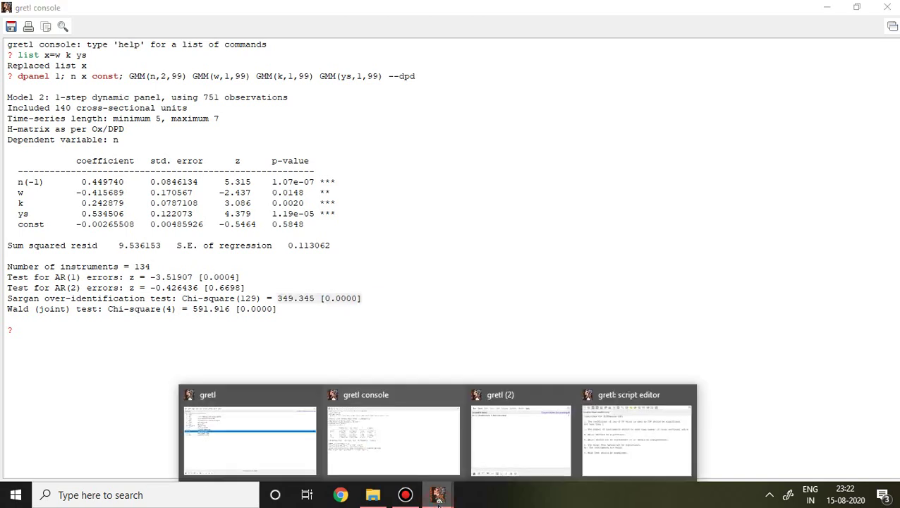
click(623, 440)
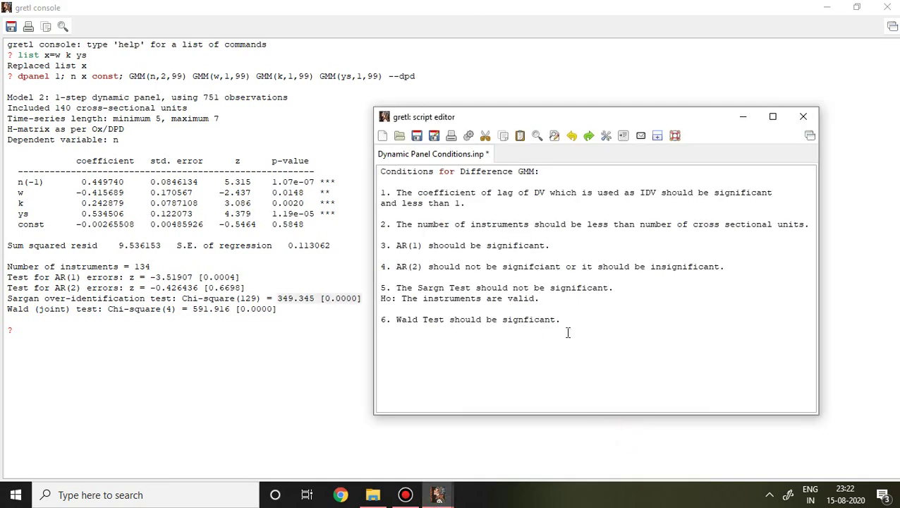
drag(566, 318, 406, 310)
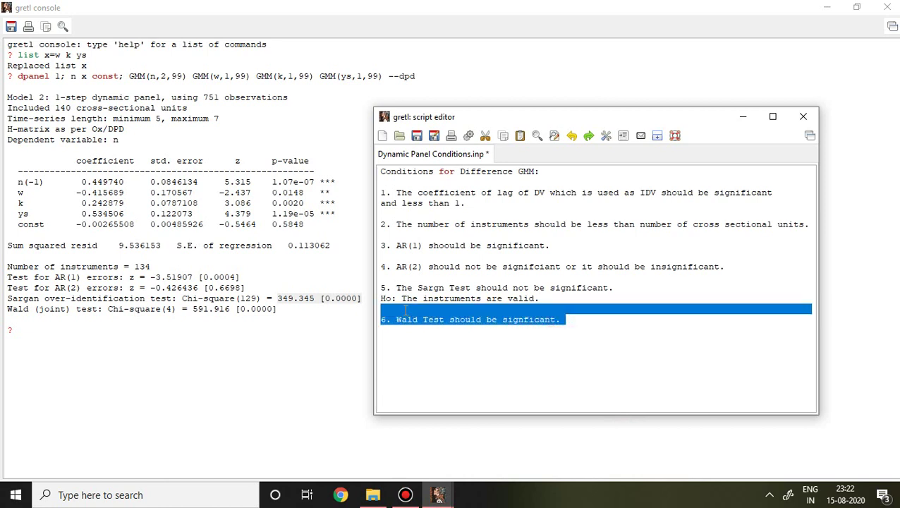
click(743, 116)
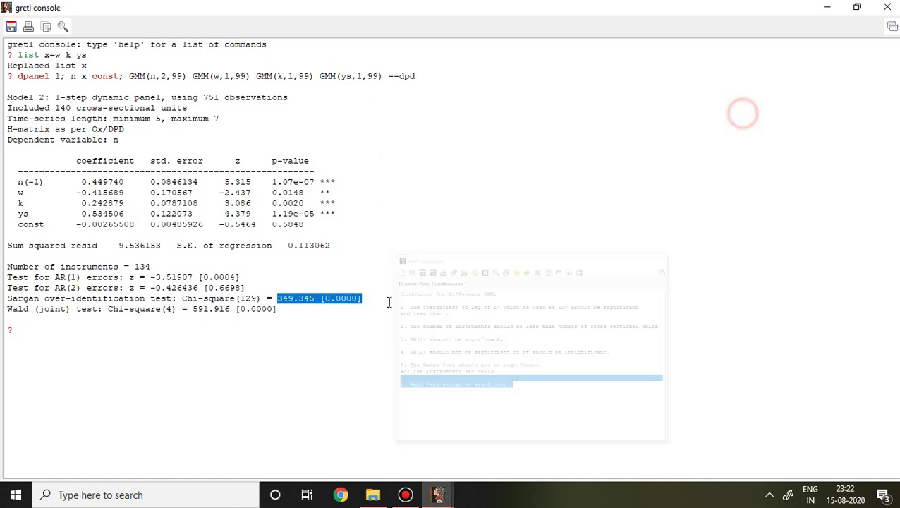
drag(280, 311, 241, 311)
click(241, 311)
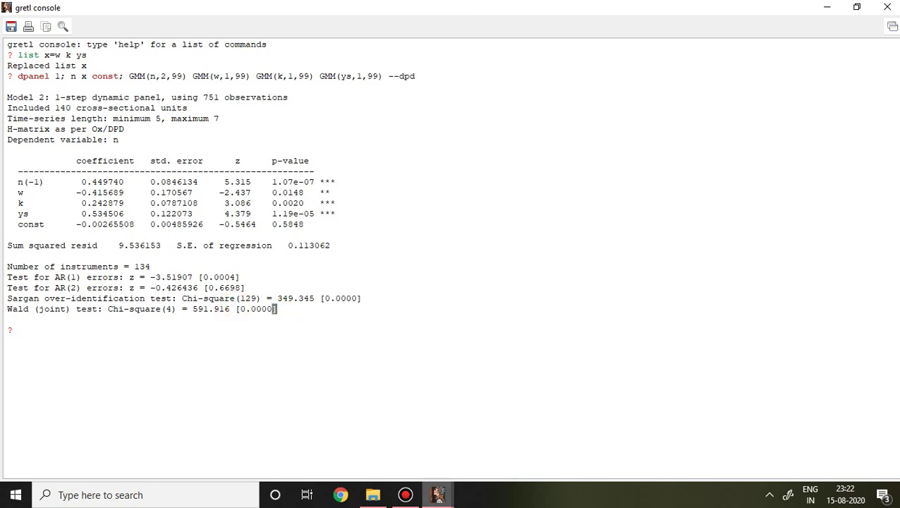
Step: Reopen the script editor, clear its selection to review all six conditions, and minimize it
mouse_move(438, 495)
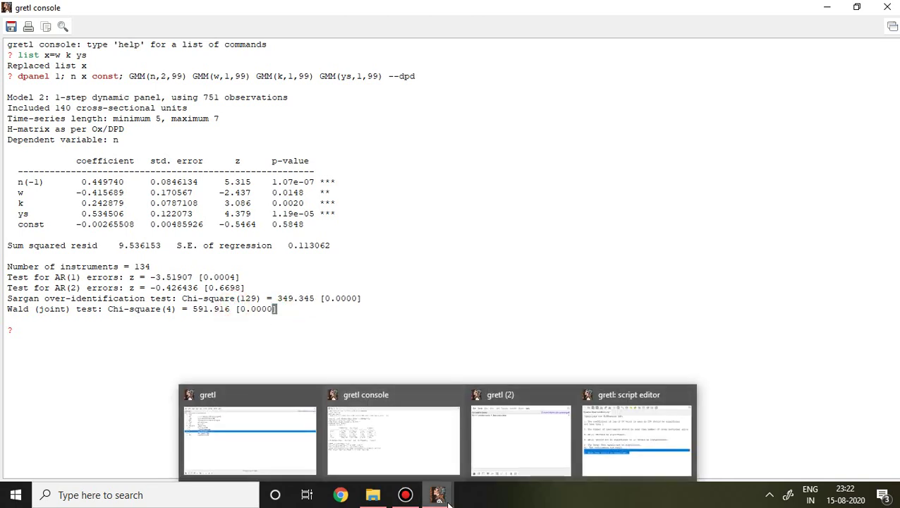
click(611, 447)
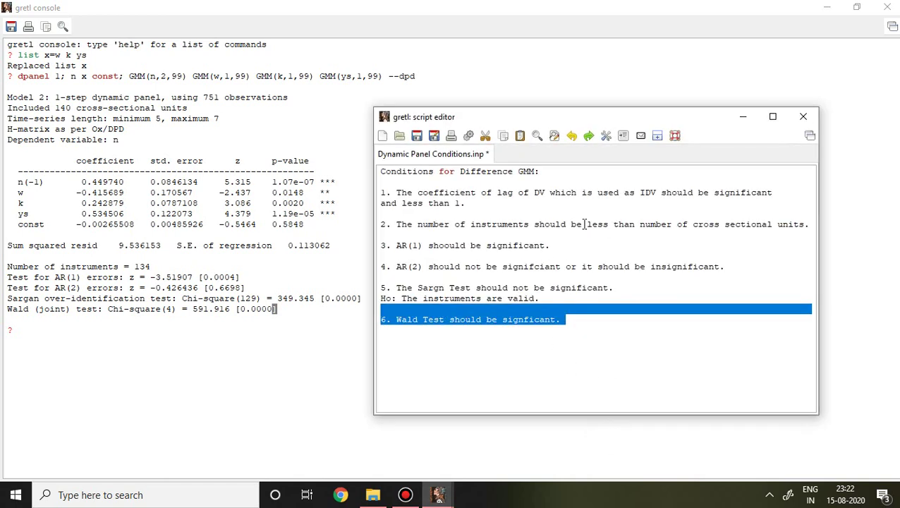
click(583, 224)
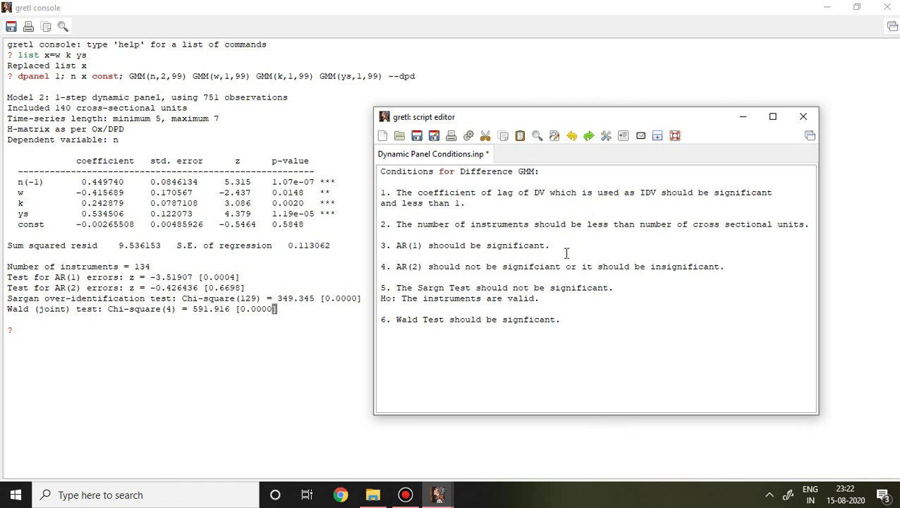
click(743, 118)
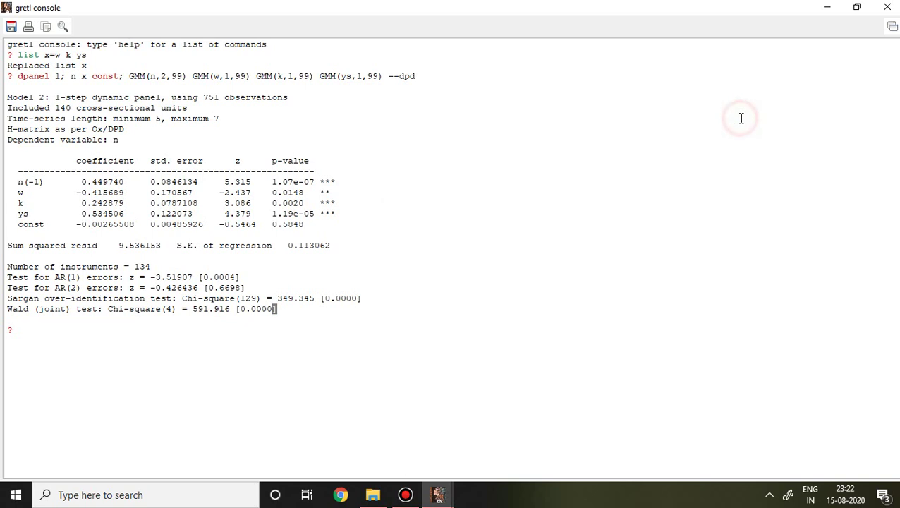
Step: Copy the earlier dpanel command to the console prompt, add --two-step before --dpd, and run it
triple_click(420, 77)
key(ctrl+c)
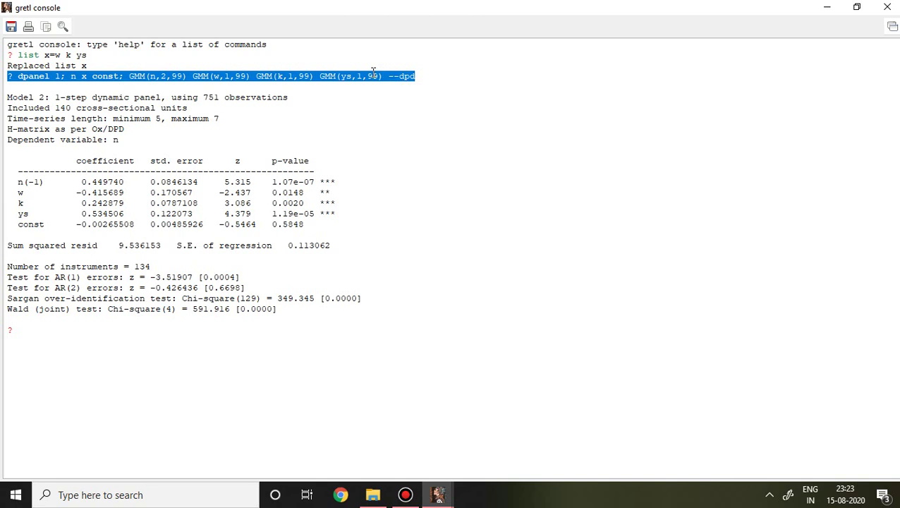
click(33, 336)
key(ctrl+v)
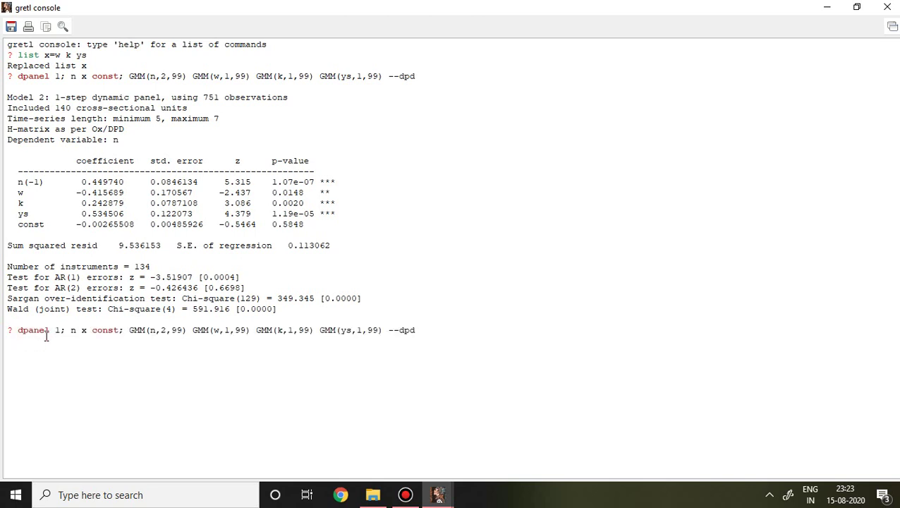
click(386, 330)
text(--two-step --)
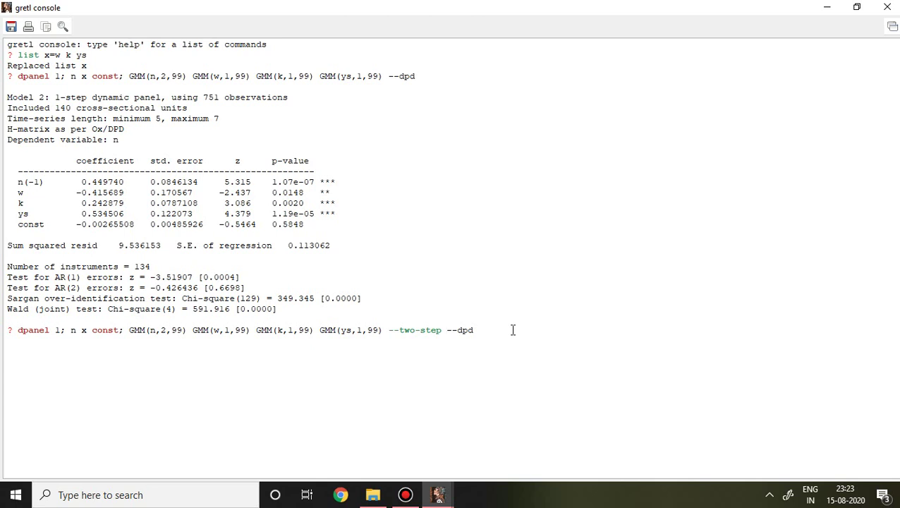
key(Return)
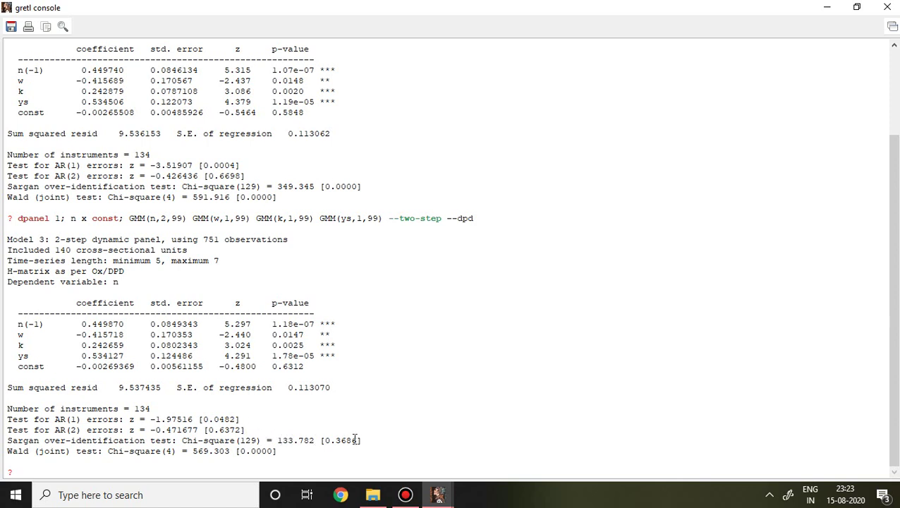
Step: Highlight the Sargan over-identification test result in the two-step model output
drag(365, 440, 294, 440)
drag(361, 440, 298, 435)
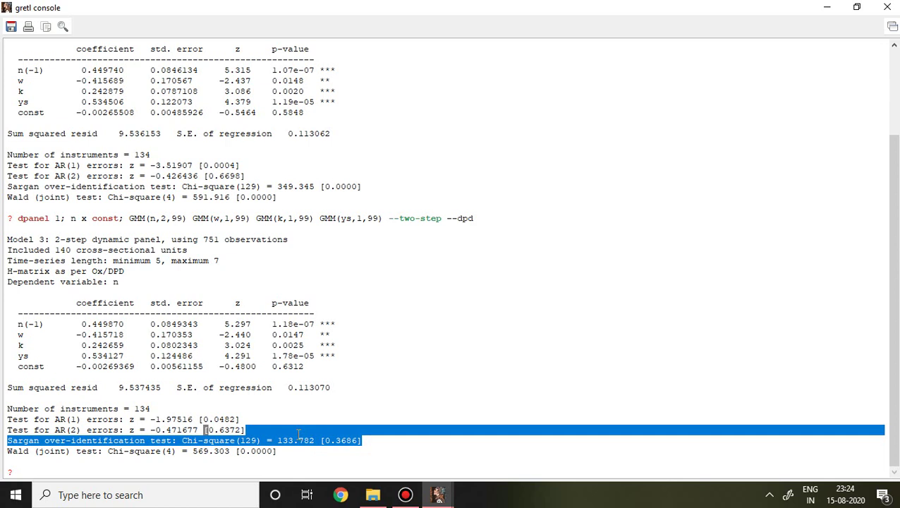